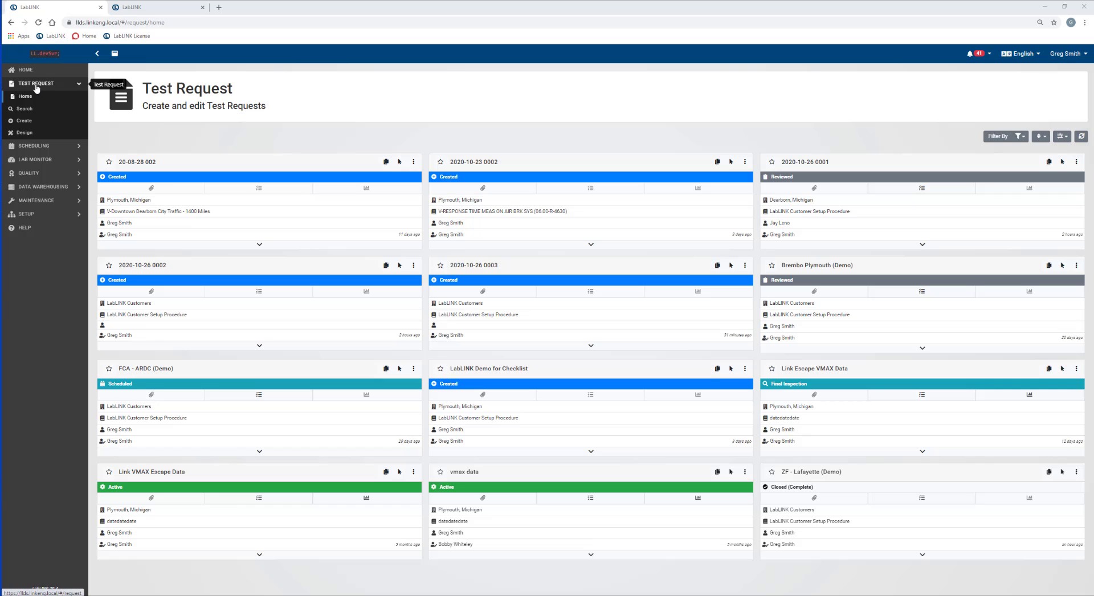
In the Test Request design area, filter procedures by "lablink cu", select LabLINK Customer Setup Procedure and show its suggested tasks
click(24, 132)
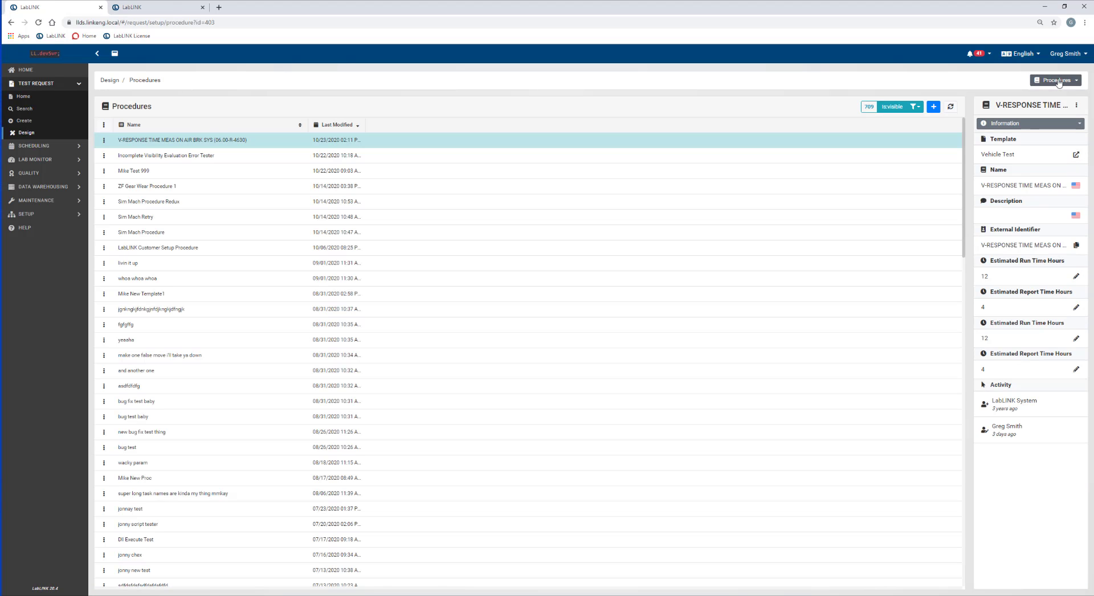
click(915, 107)
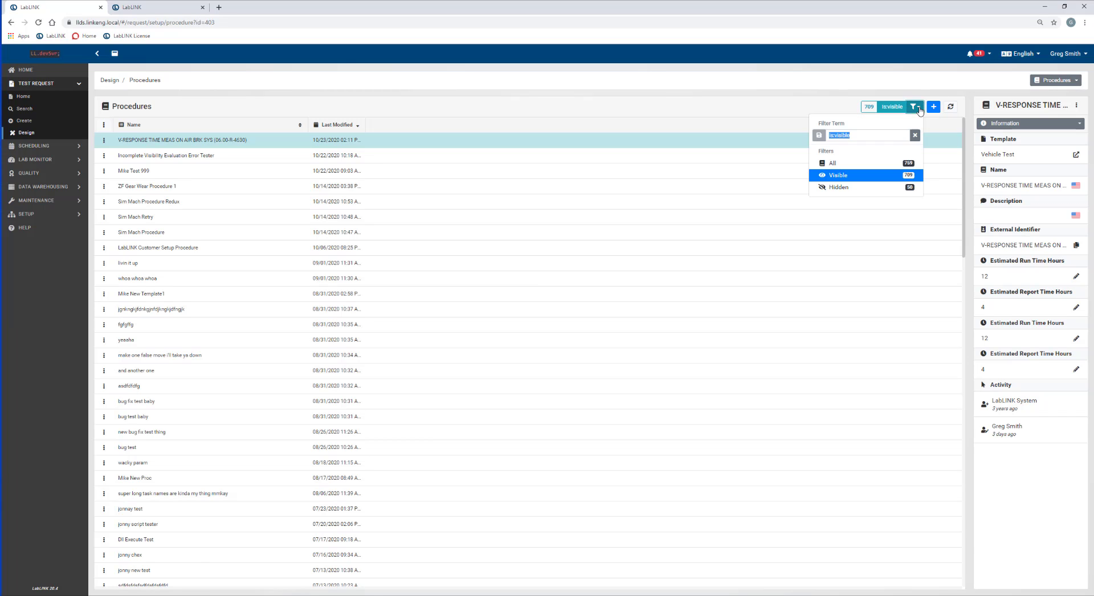
click(864, 137)
text(lablink cu)
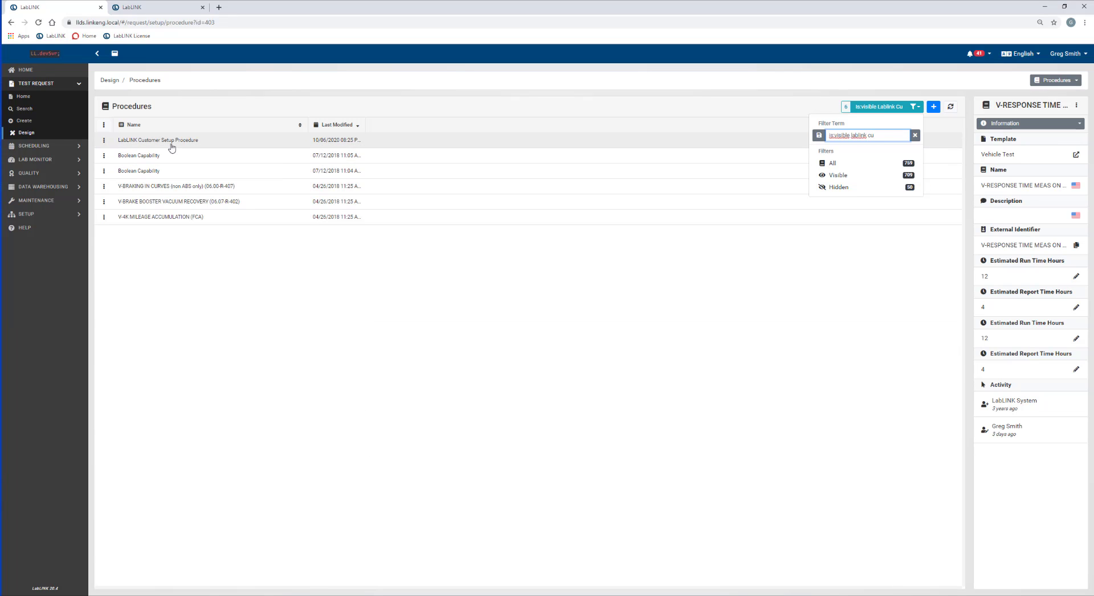
click(153, 144)
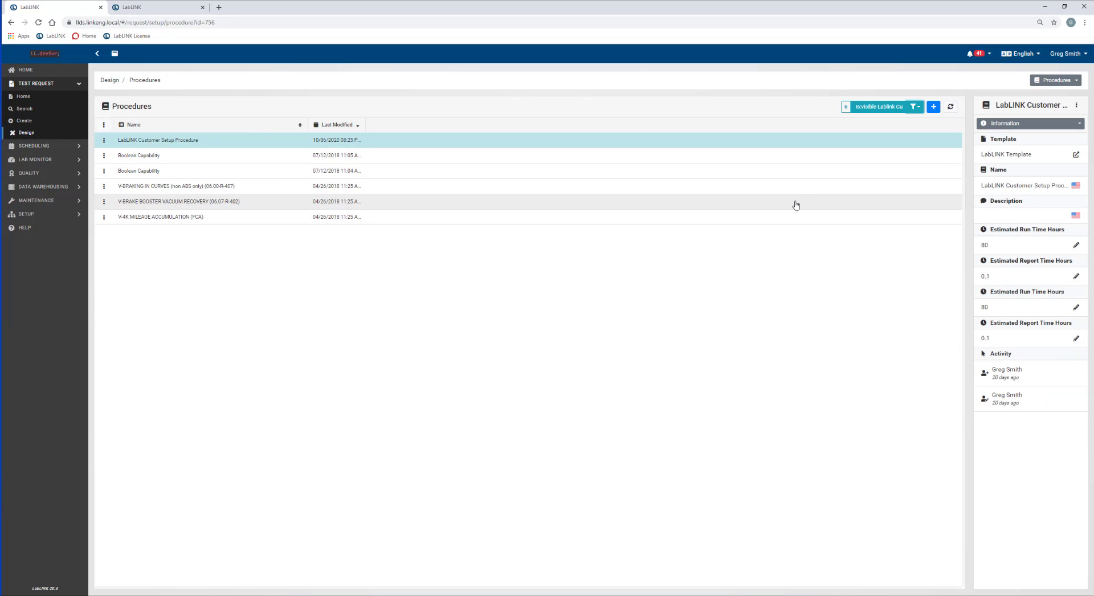
click(1077, 124)
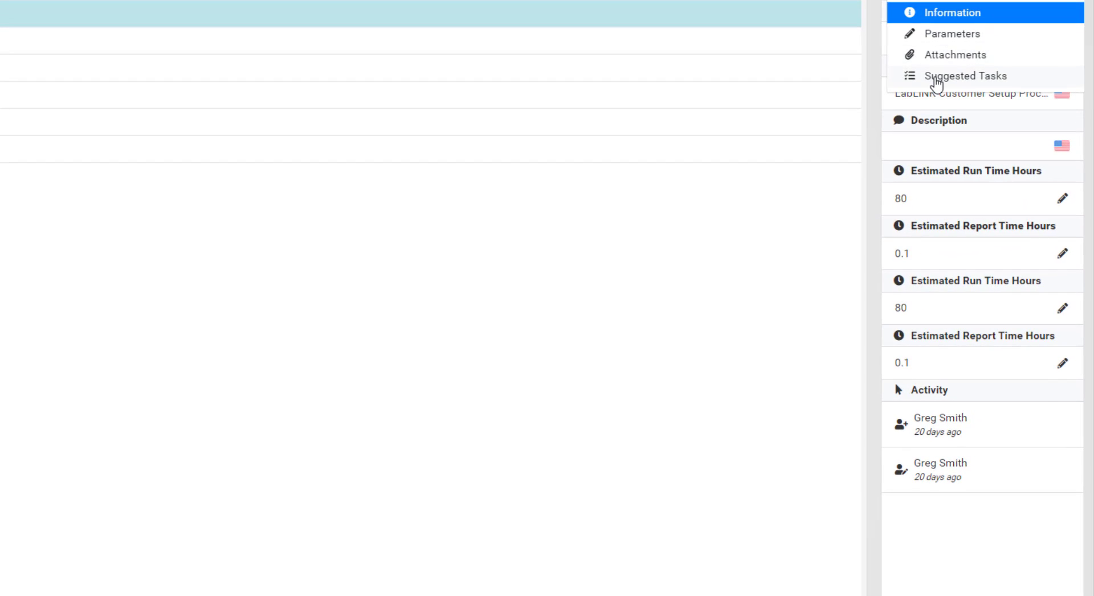
click(935, 79)
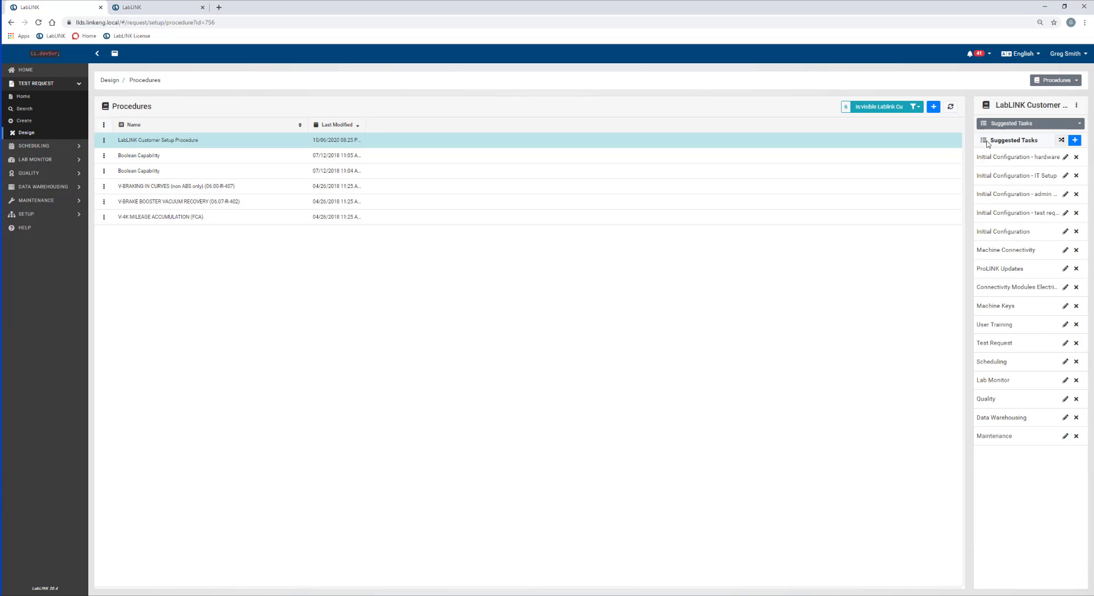
Examine the procedure's suggested-task dependency diagram and the tasks available for adding to it
click(1061, 140)
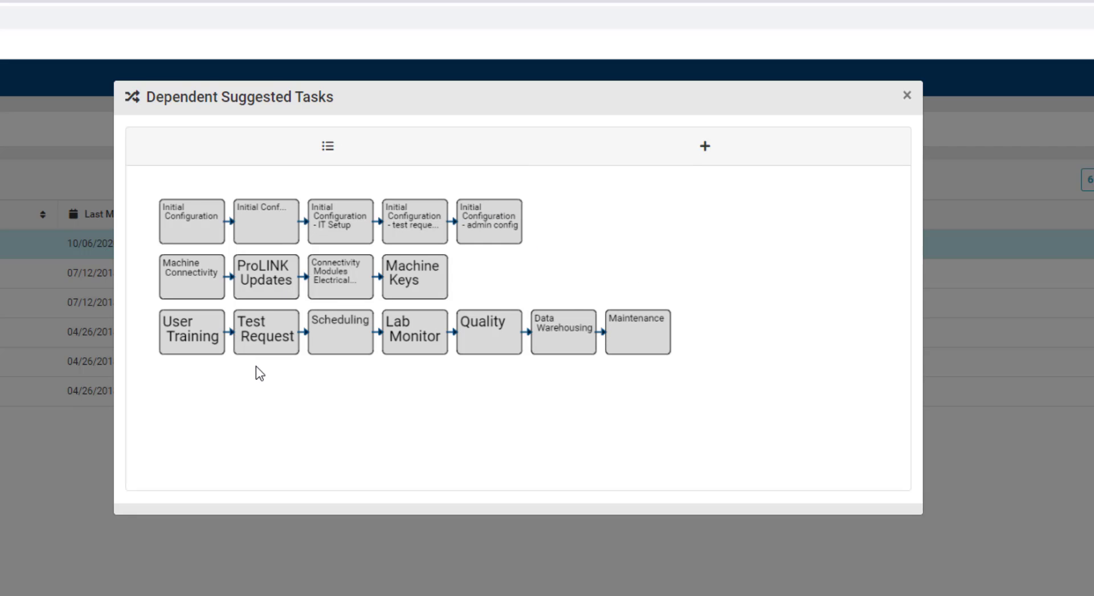
click(698, 150)
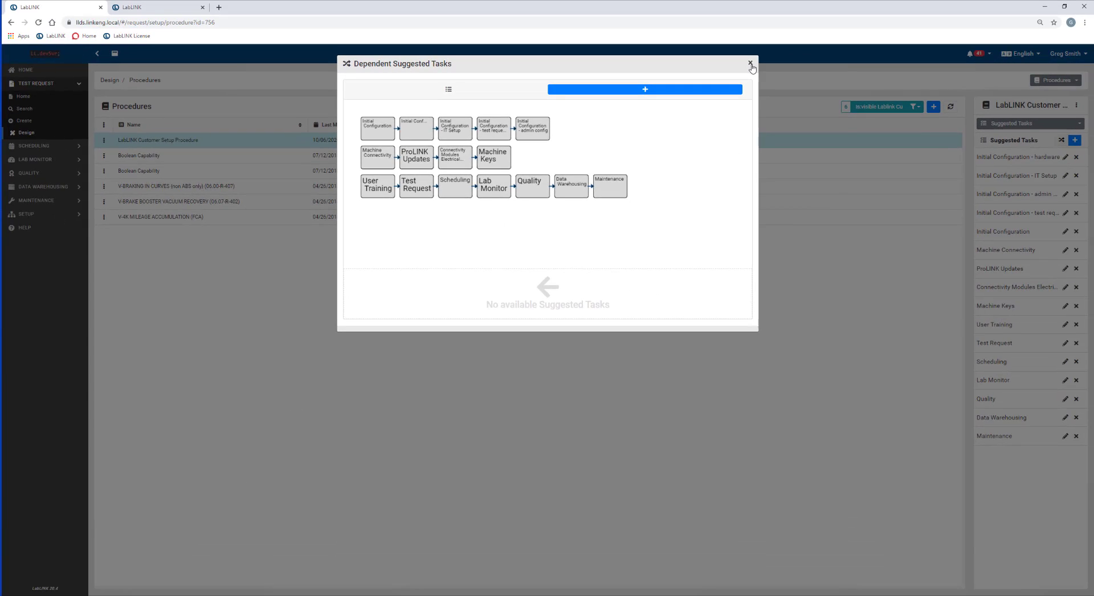
click(750, 64)
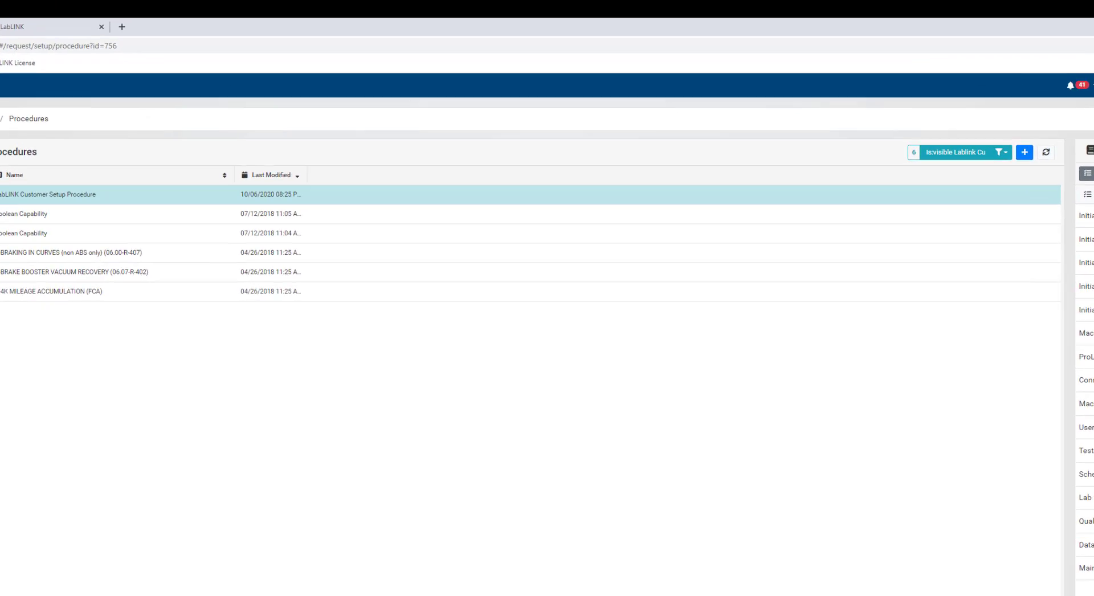
Start a new suggested task for the procedure and name it "We are complete"
click(1075, 141)
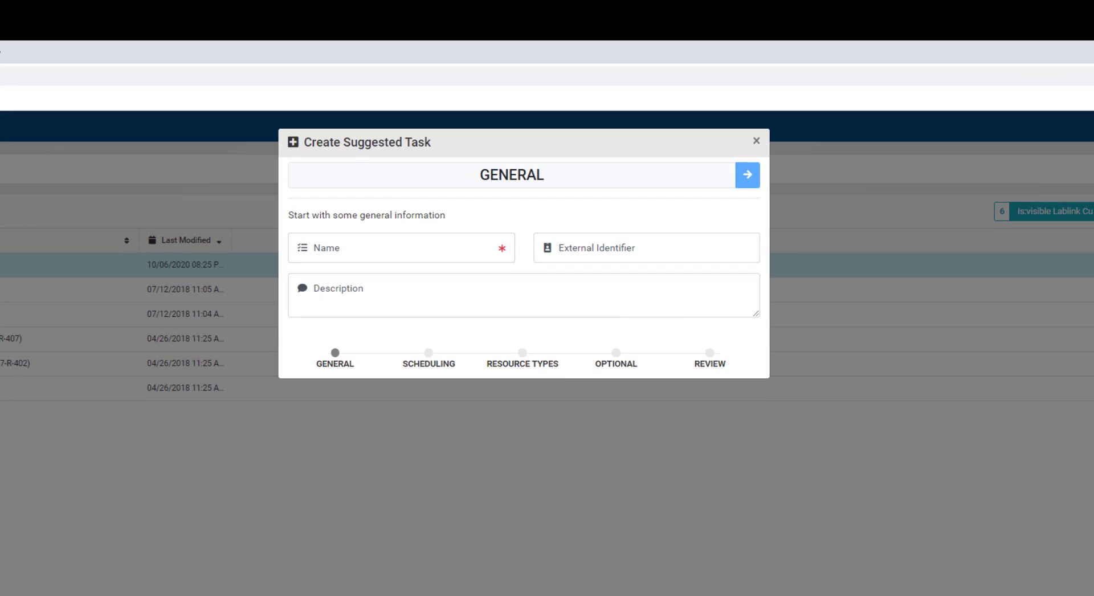
click(430, 255)
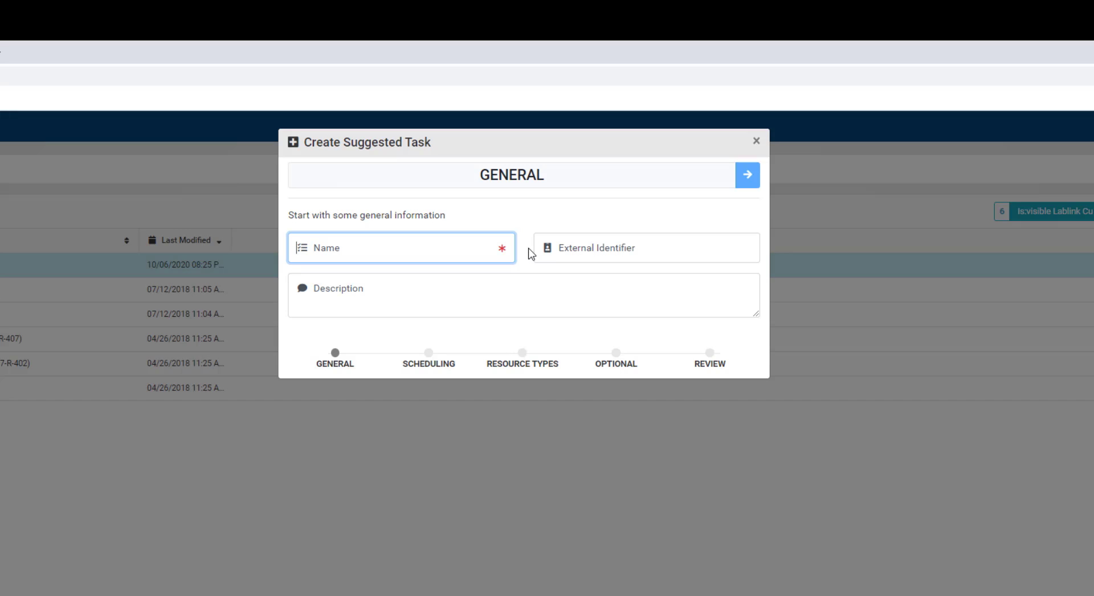
text(We are complete)
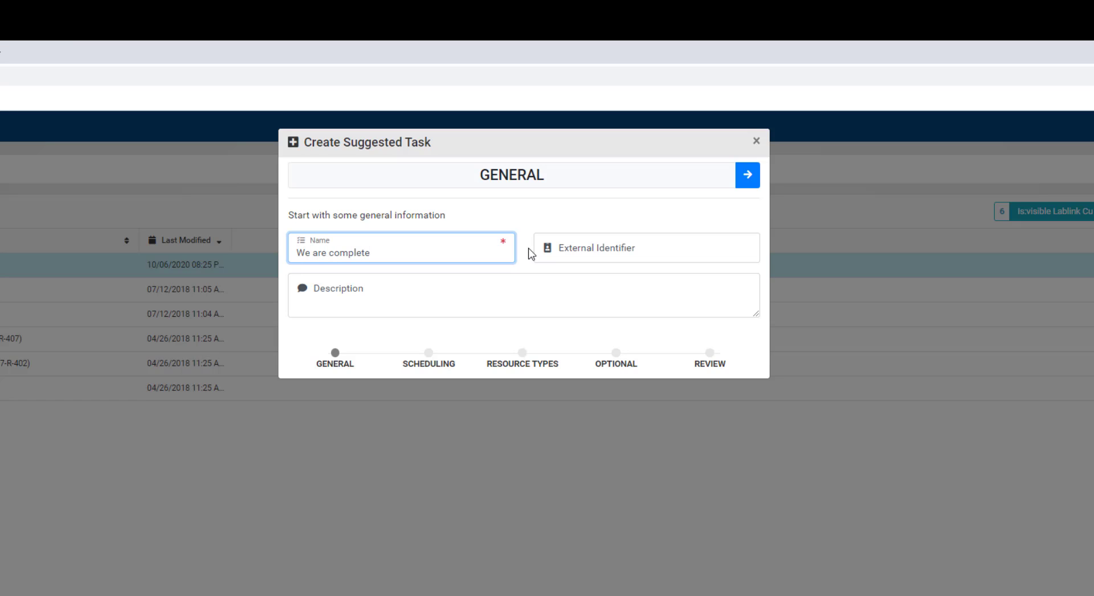
key(Tab)
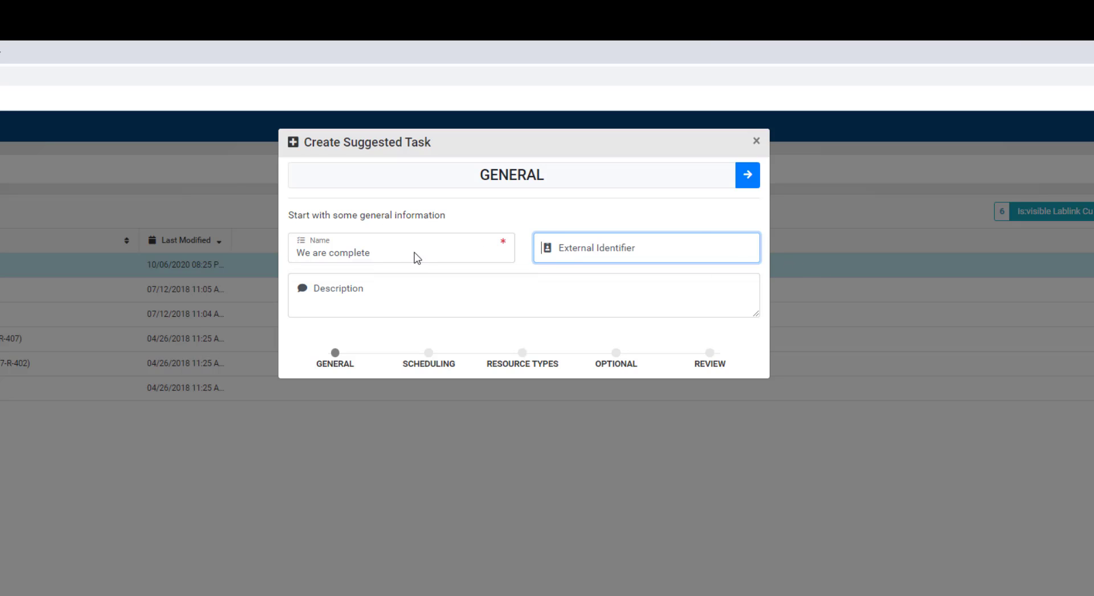
click(748, 177)
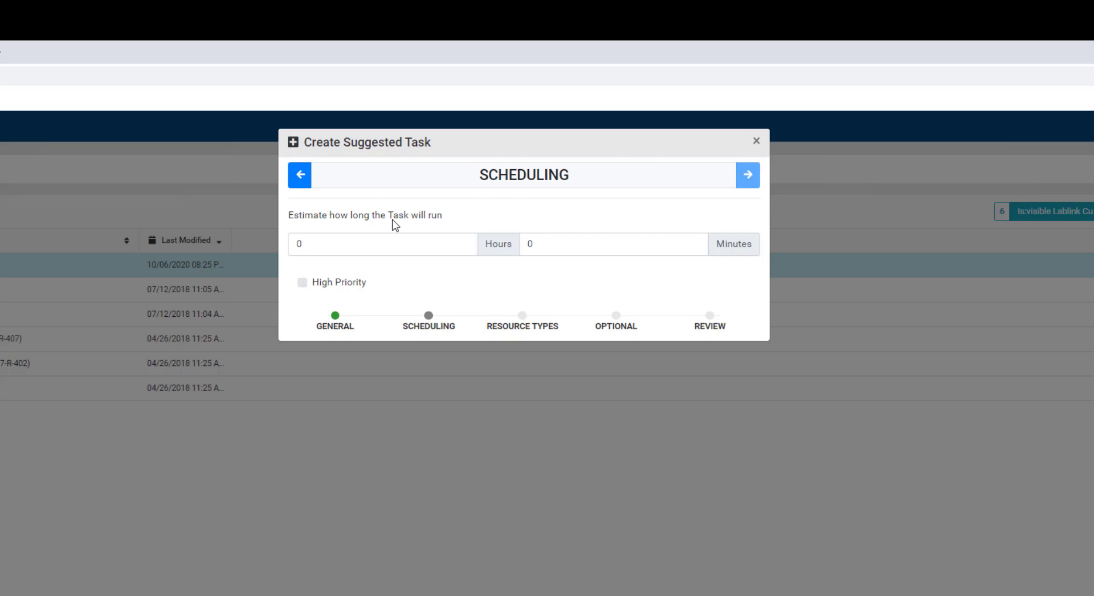
Set the new task's estimated run time to 30 minutes, without high priority
click(380, 244)
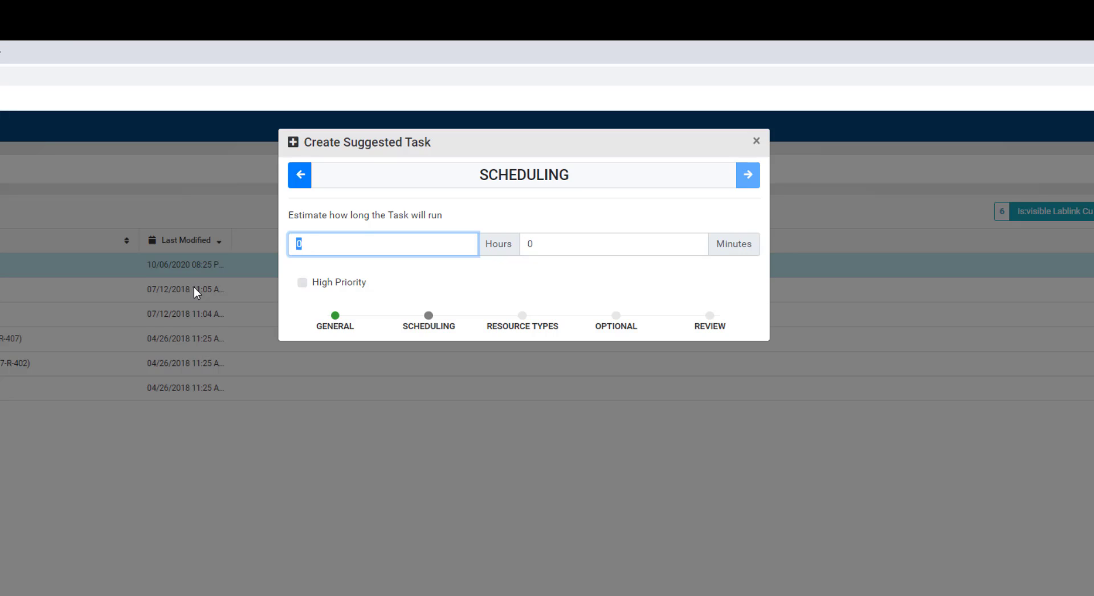
key(Tab)
text(30)
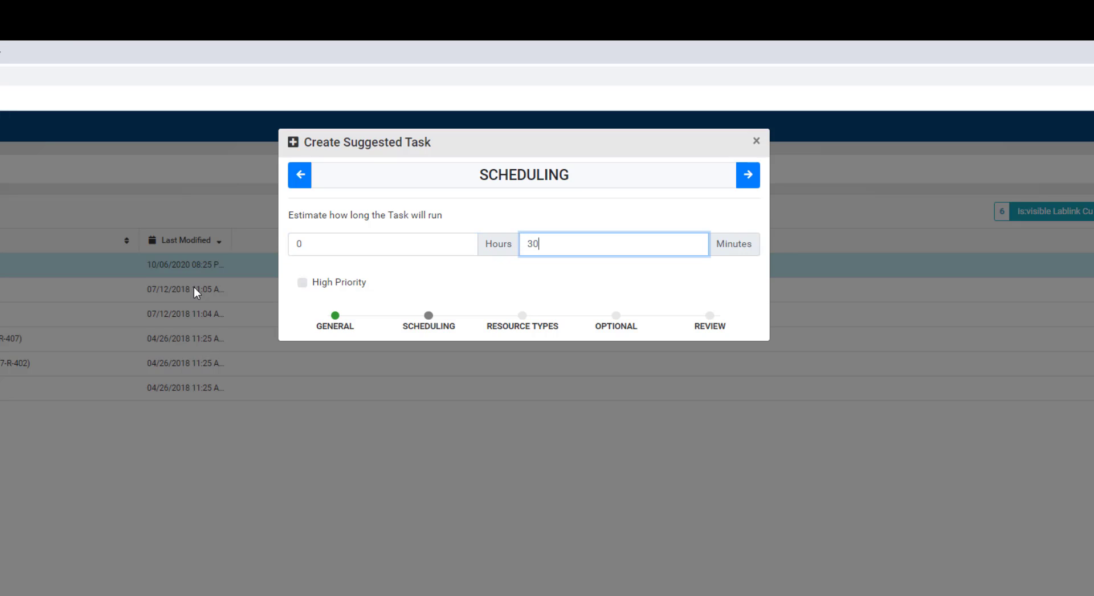
key(Tab)
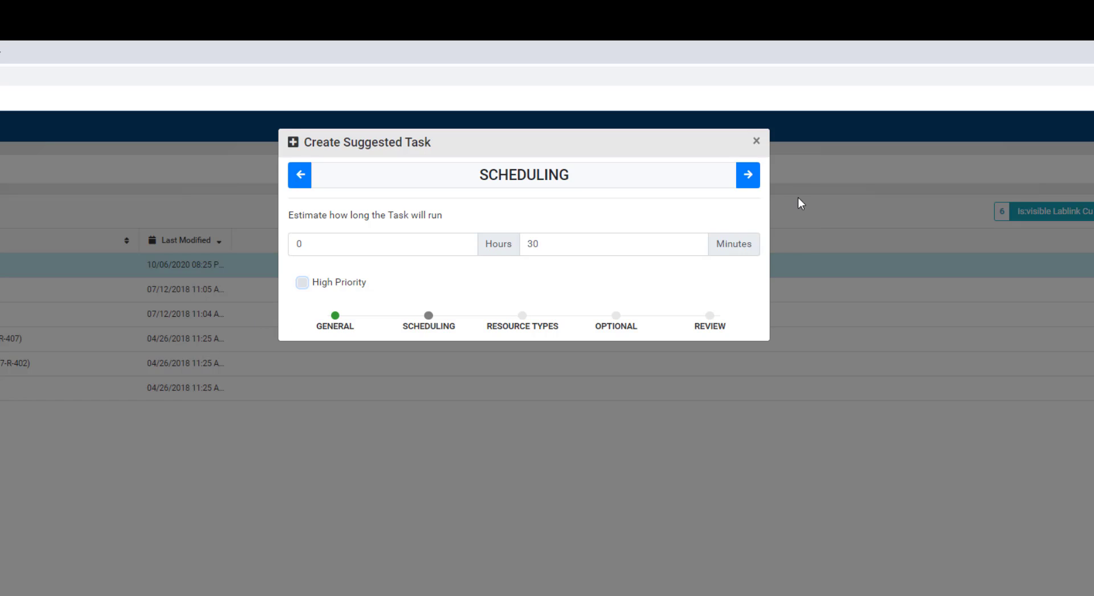
click(747, 184)
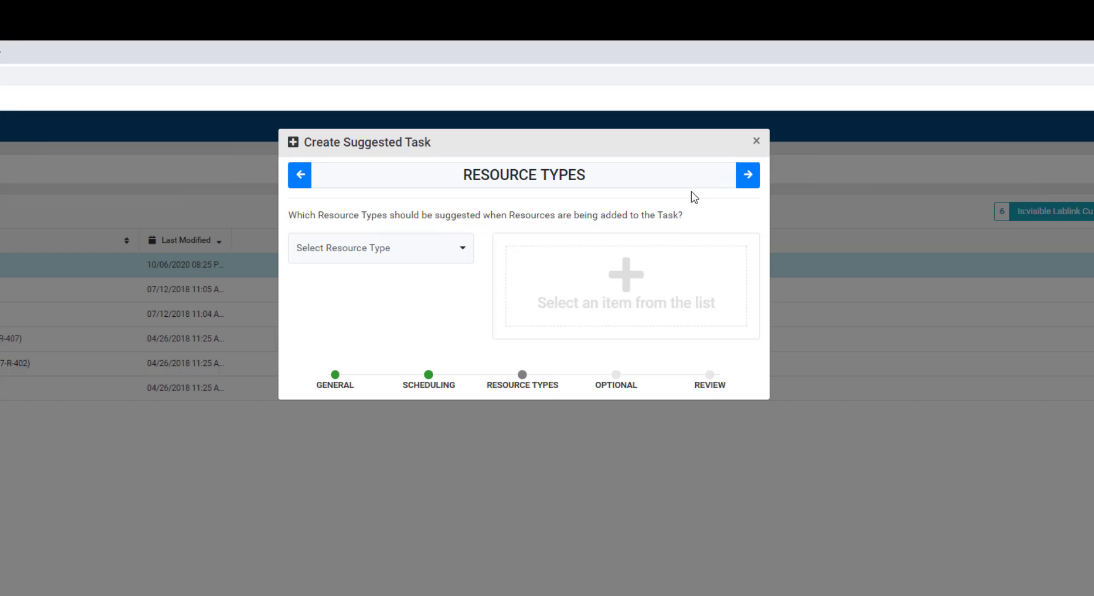
Leave the task's resource types and optional note empty and save the suggested task
click(743, 183)
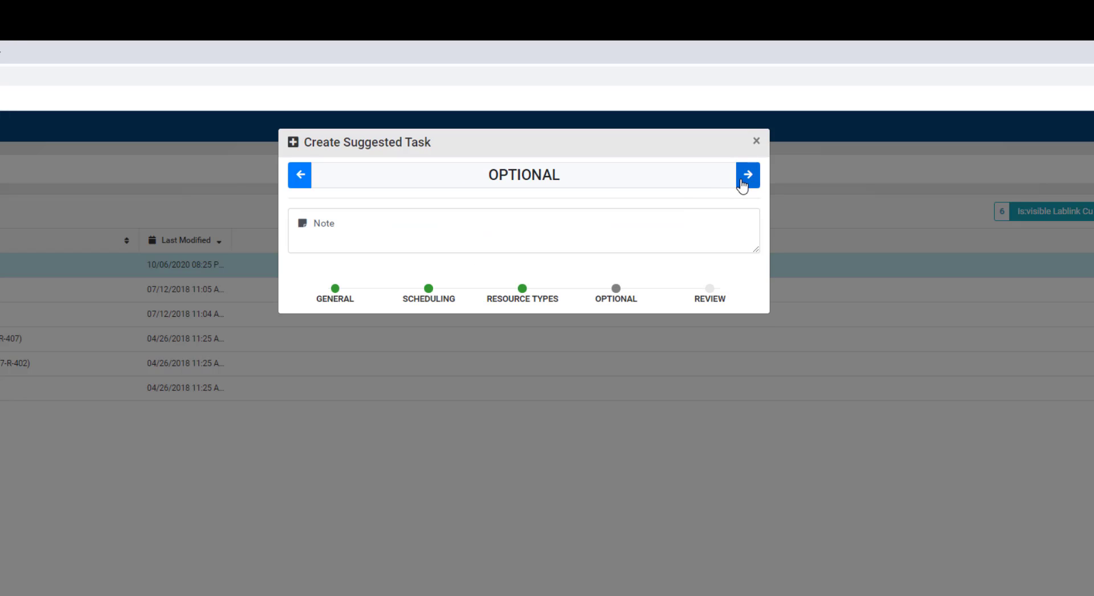
click(742, 183)
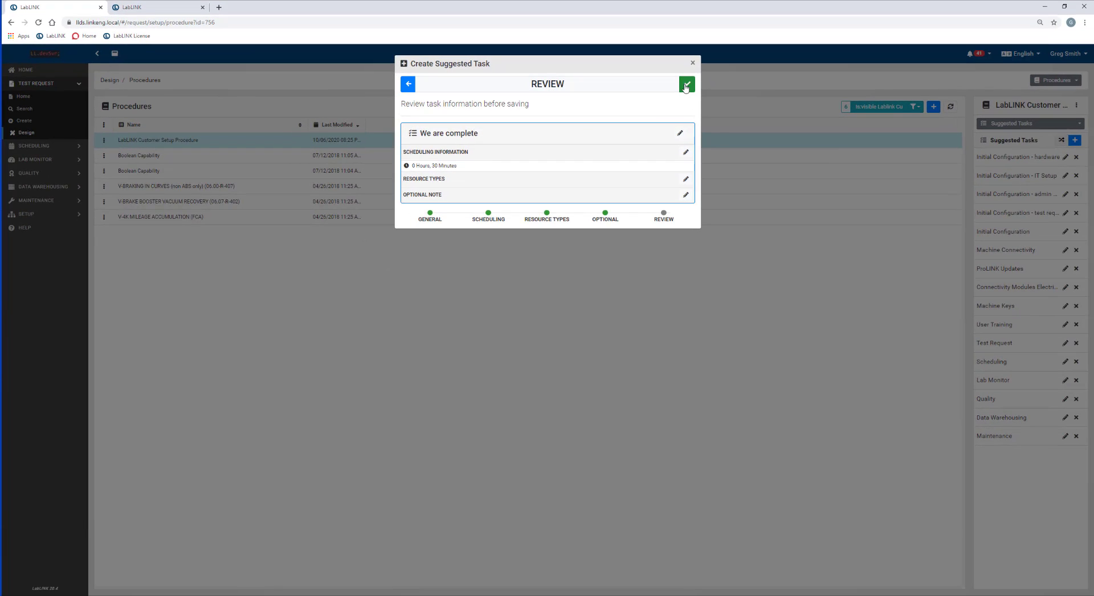
click(740, 180)
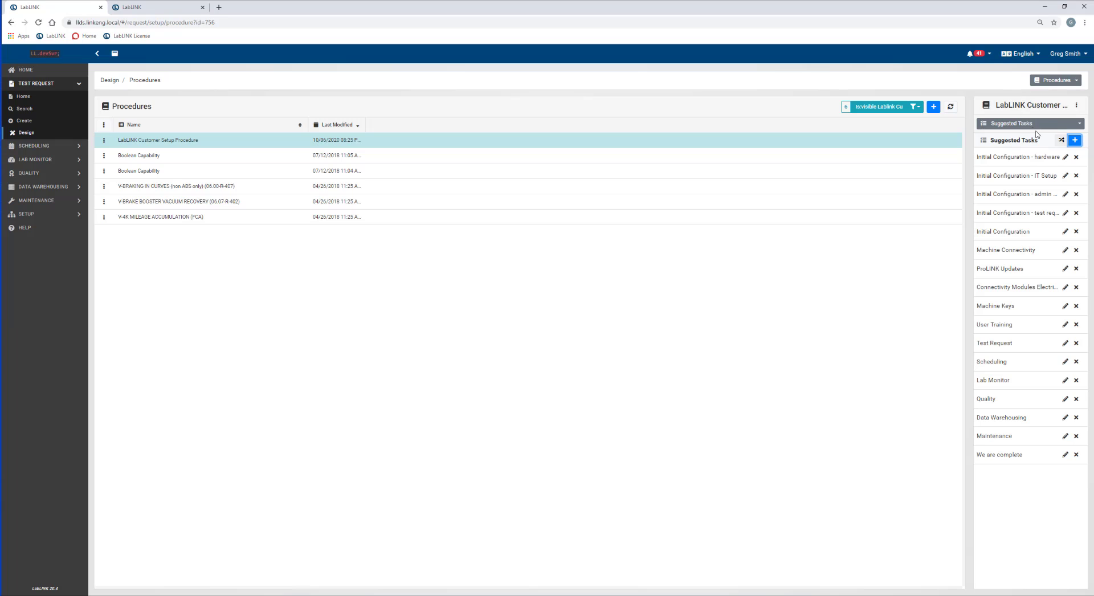
Add We are complete to the dependent tasks diagram and make it dependent on Maintenance
click(1061, 145)
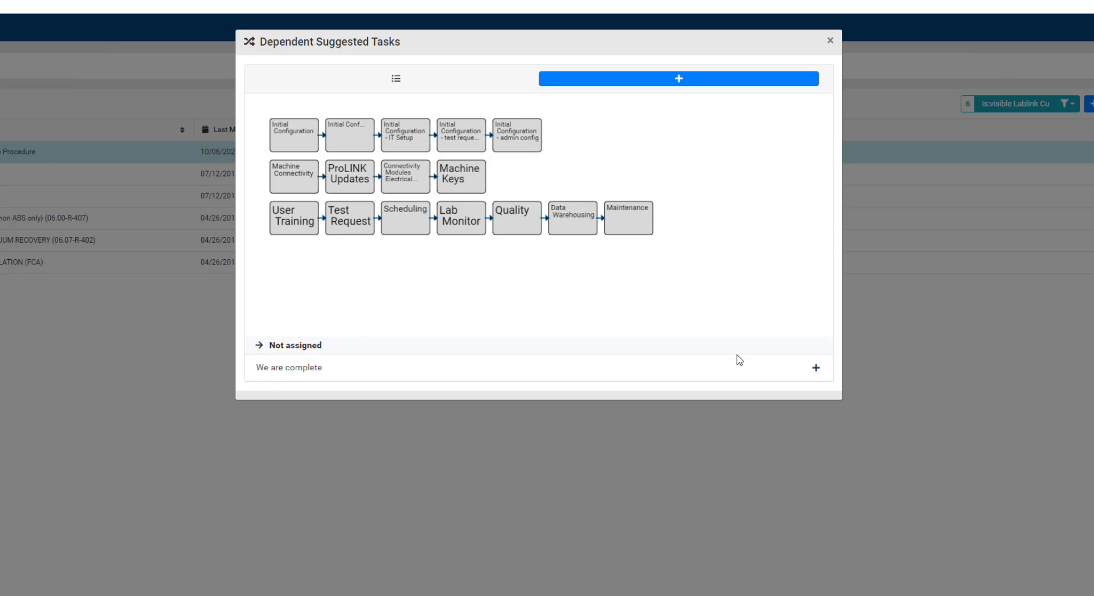
click(817, 368)
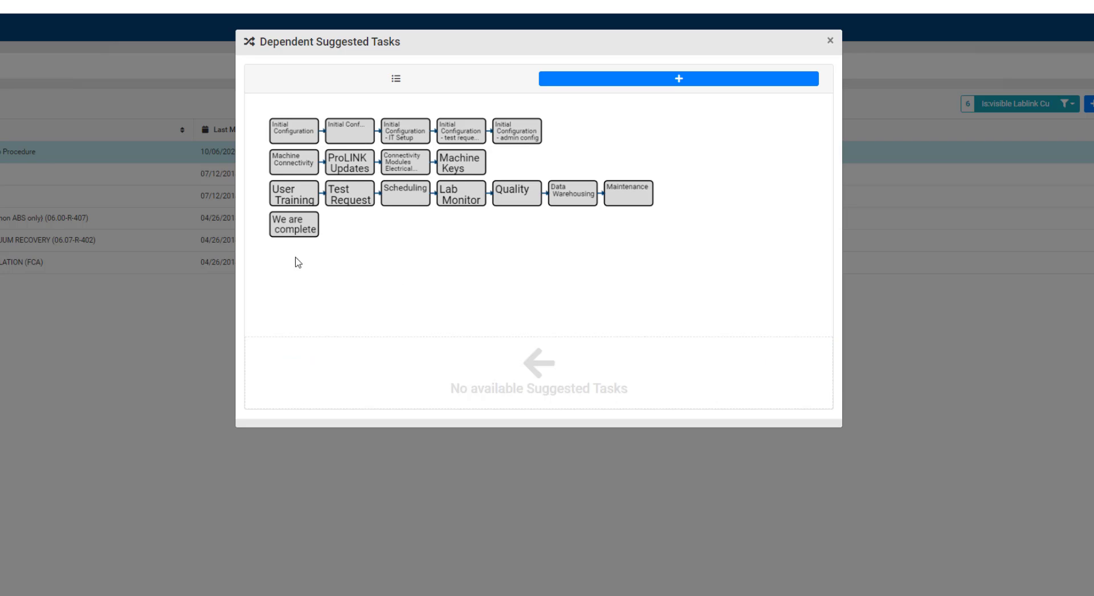
click(288, 229)
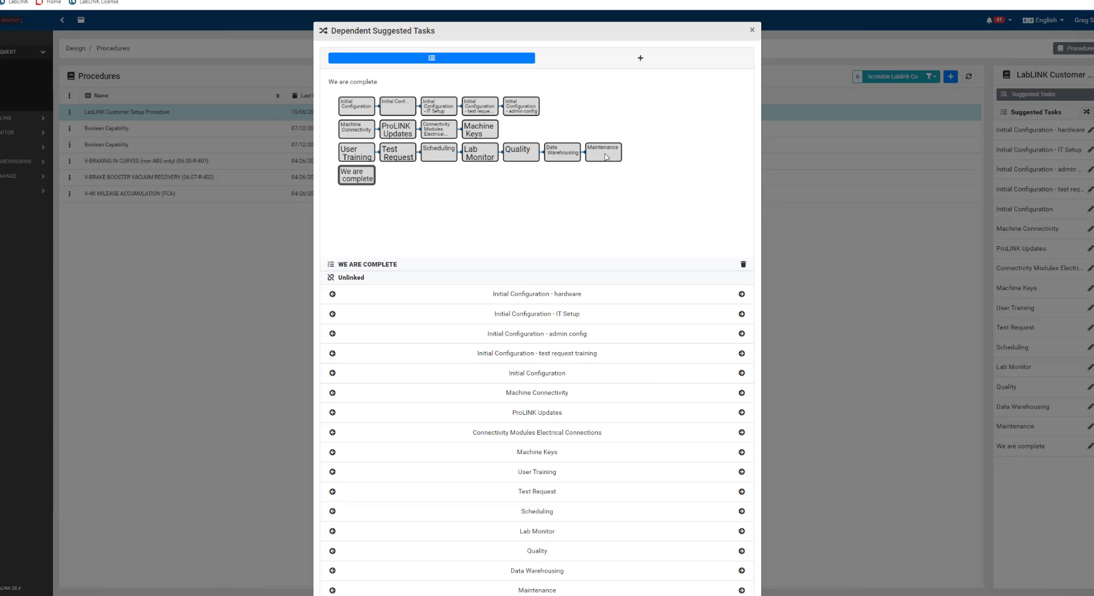
click(640, 58)
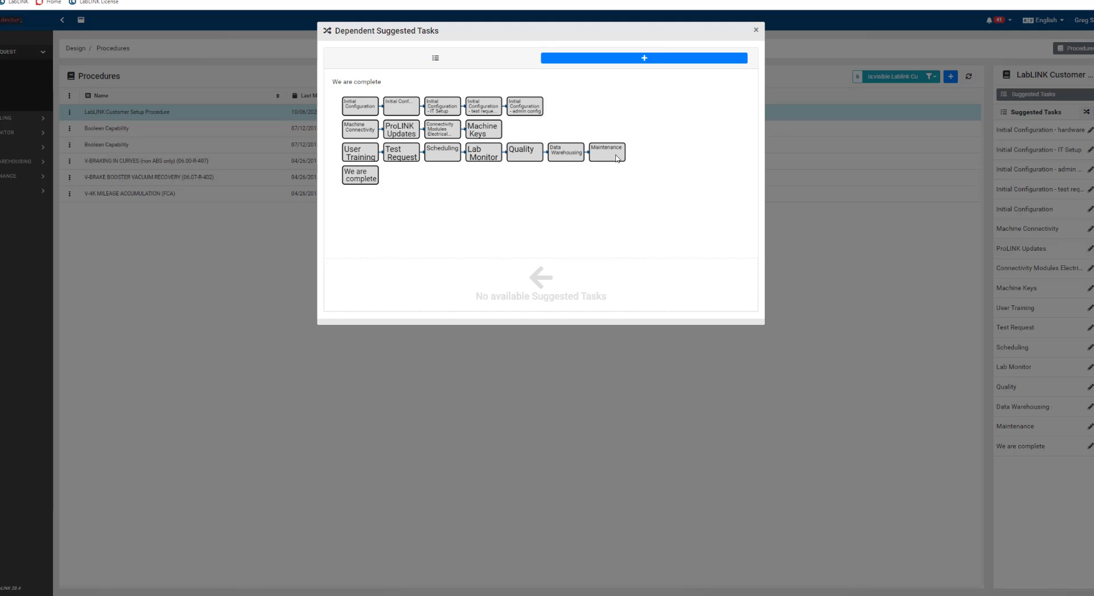
click(360, 175)
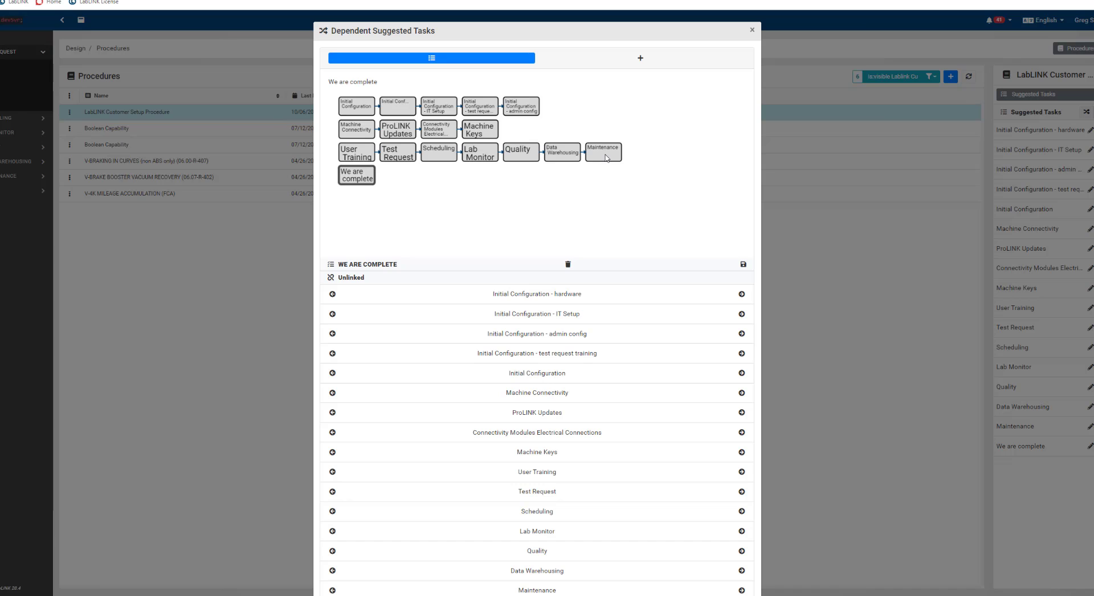
scroll(570, 308, down, 1)
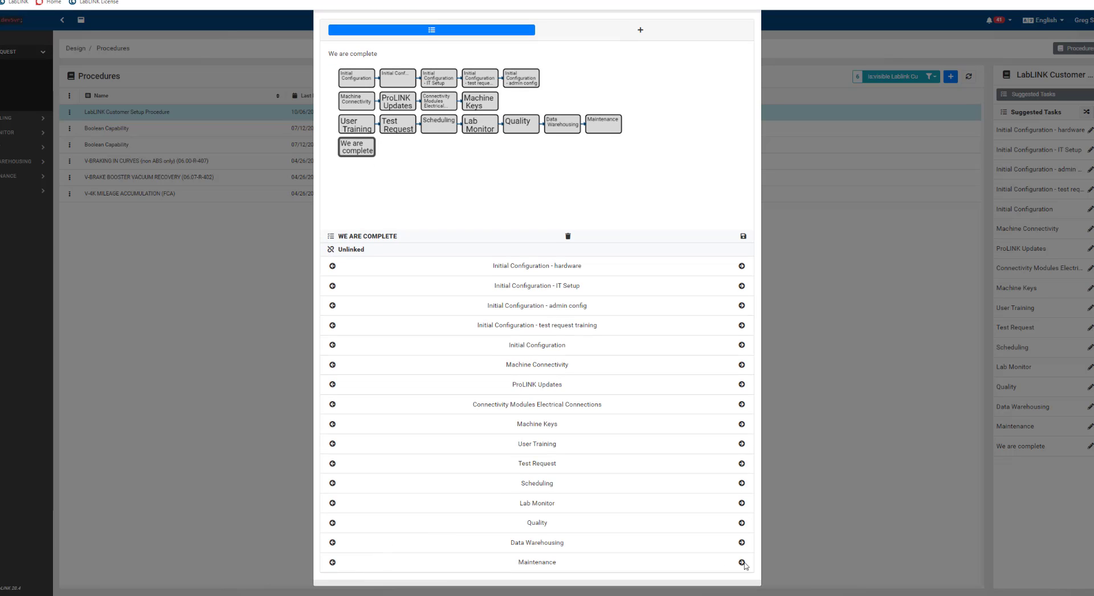
click(332, 562)
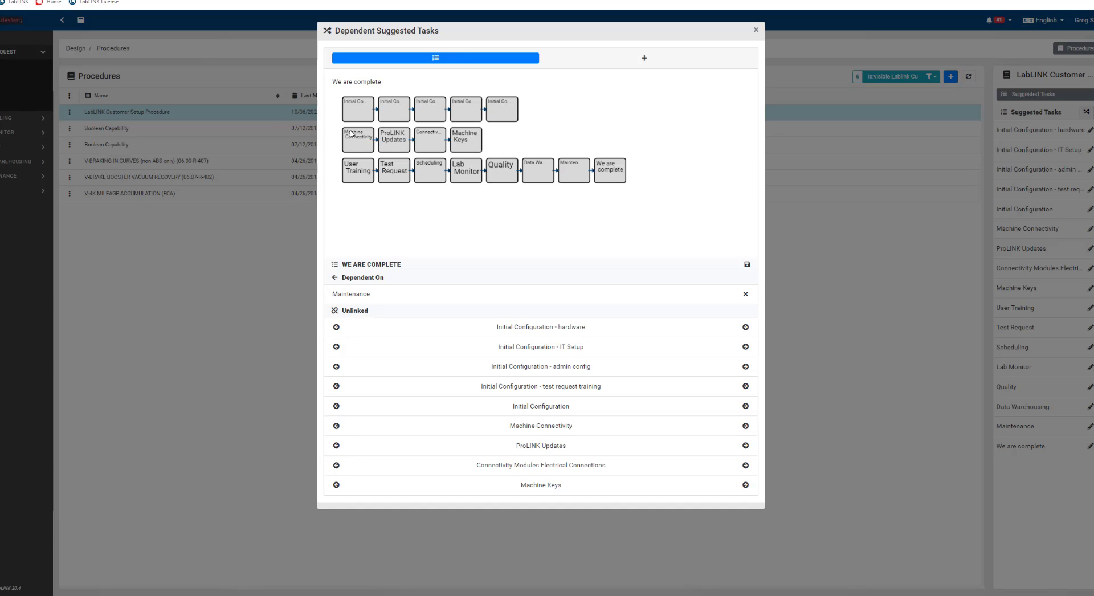
Make the Machine Connectivity task dependent on Initial Configuration - admin config
click(357, 145)
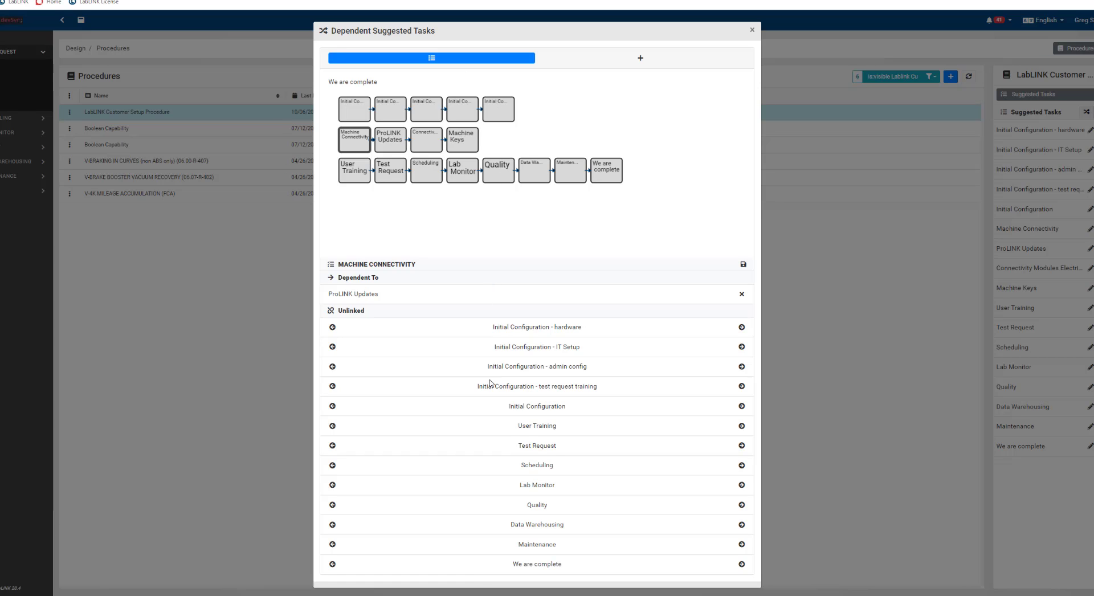
click(333, 366)
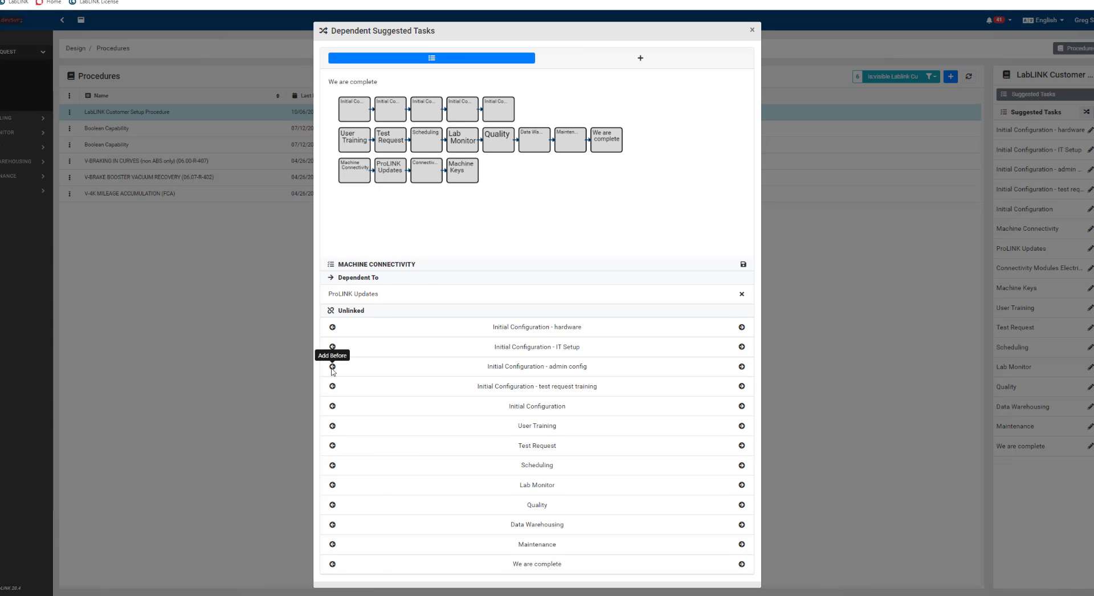
click(332, 367)
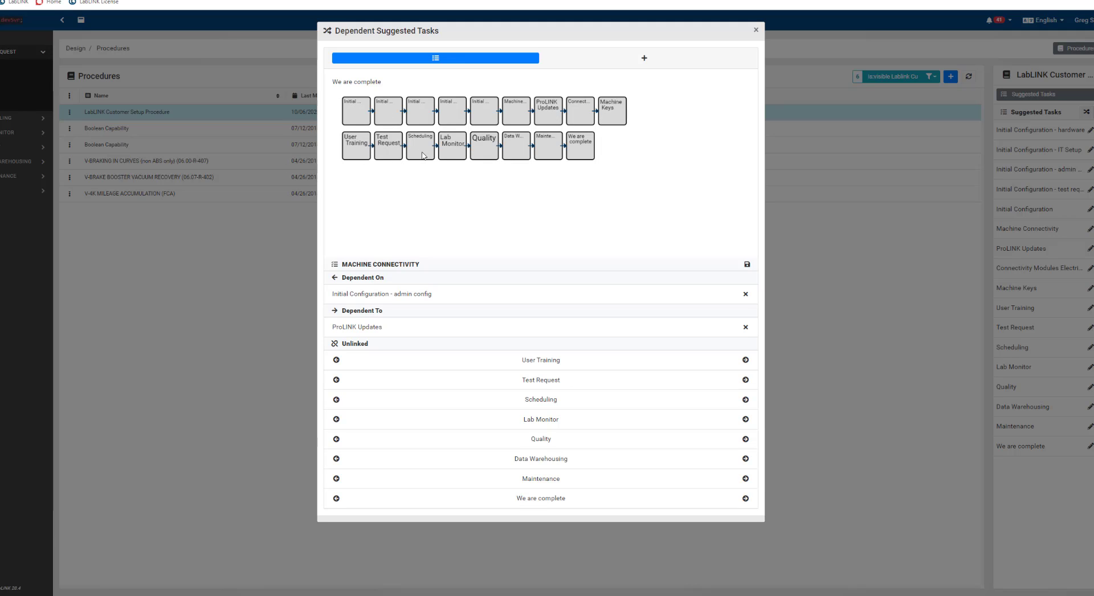
Make the User Training task dependent on Machine Keys, then save and close the dependency diagram
click(354, 149)
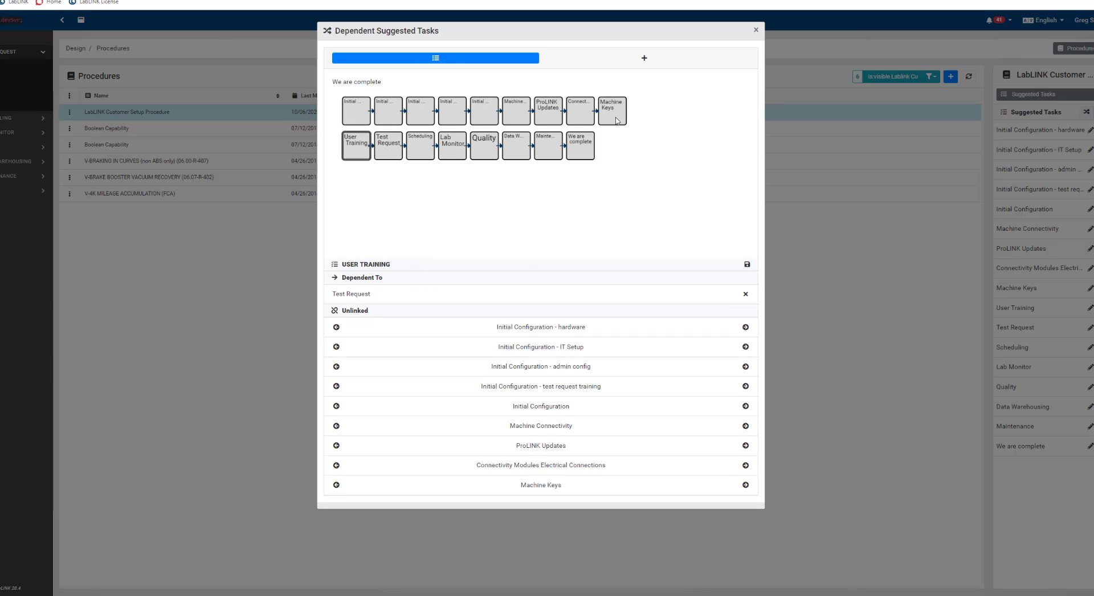
click(336, 485)
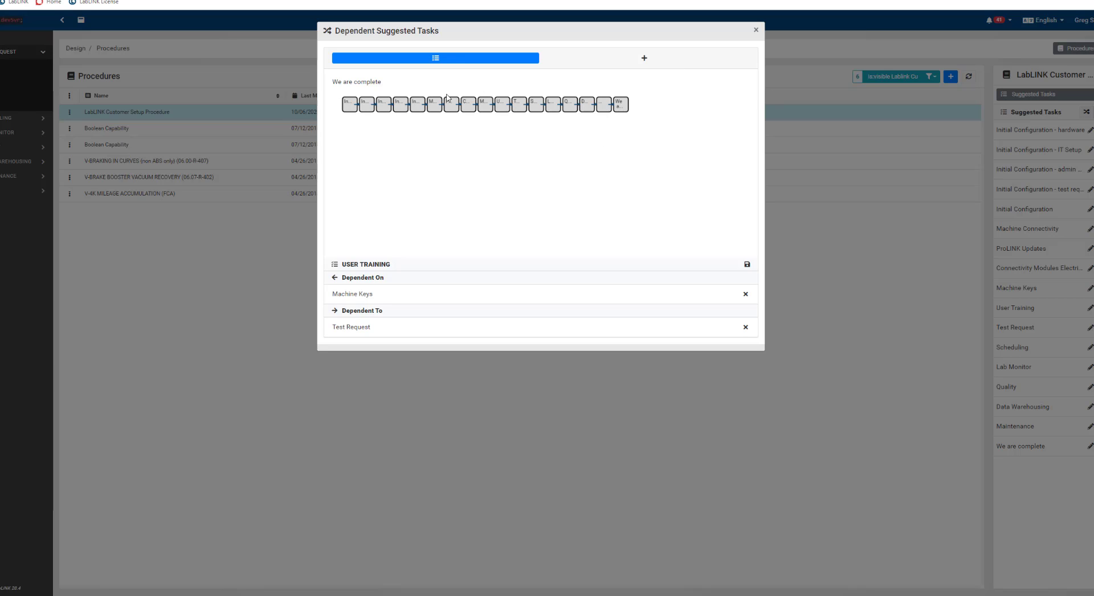
click(747, 265)
click(756, 31)
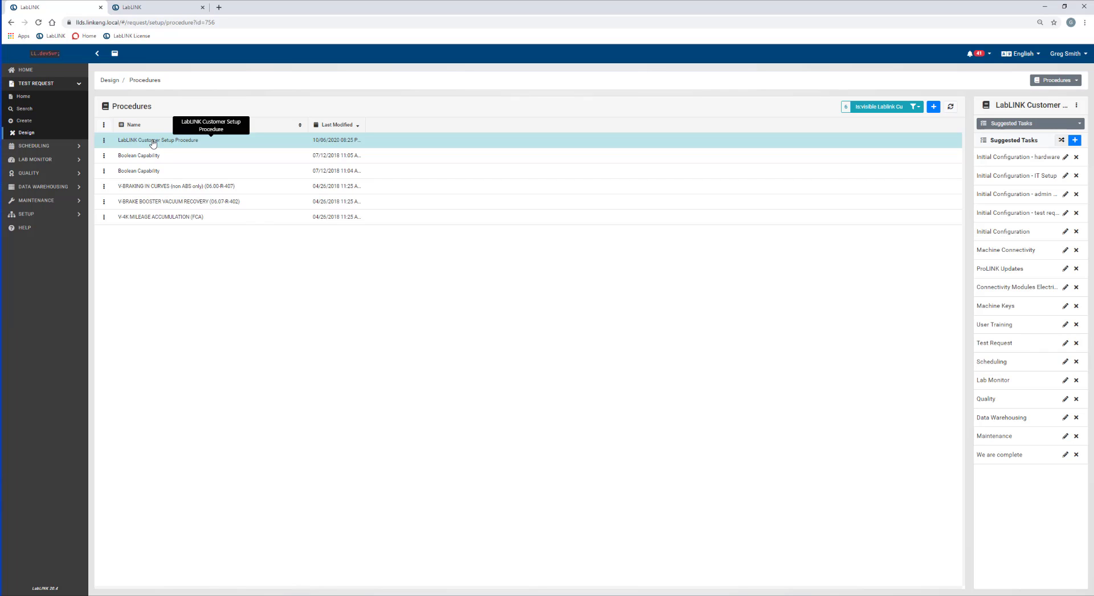
Start a new test request based on the LabLINK Customer Setup Procedure, filtering the procedure list by "lablink cust"
click(43, 97)
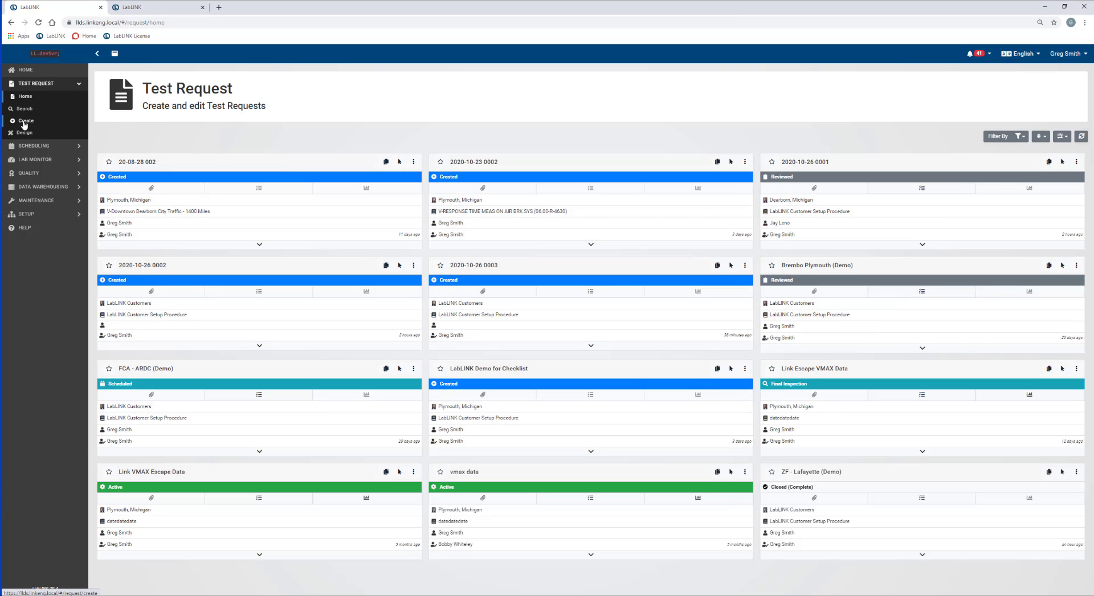
click(24, 123)
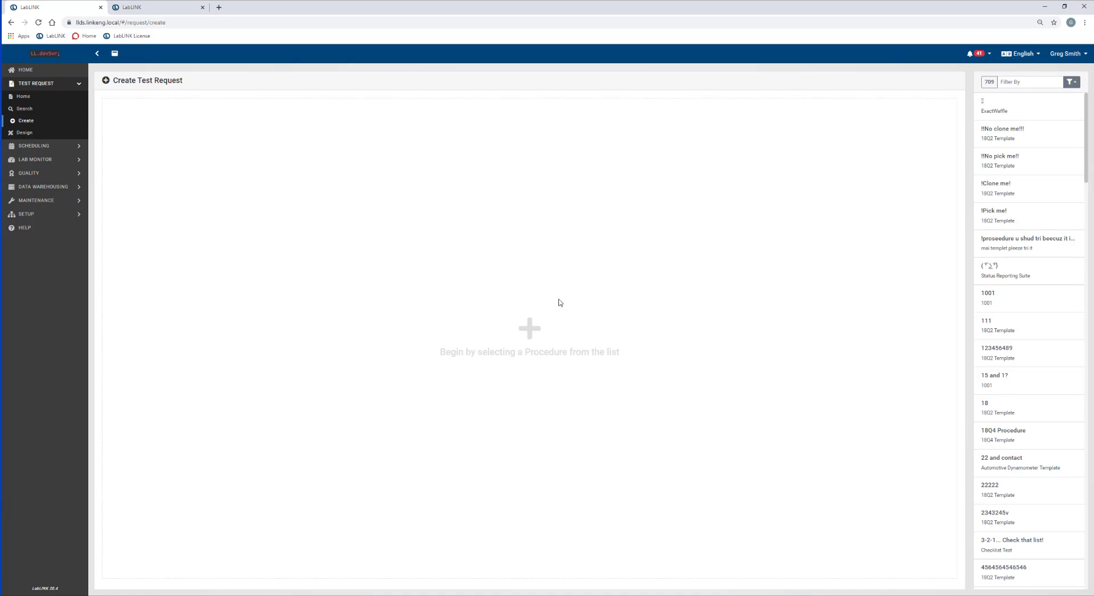
click(1033, 84)
text(lablink cust)
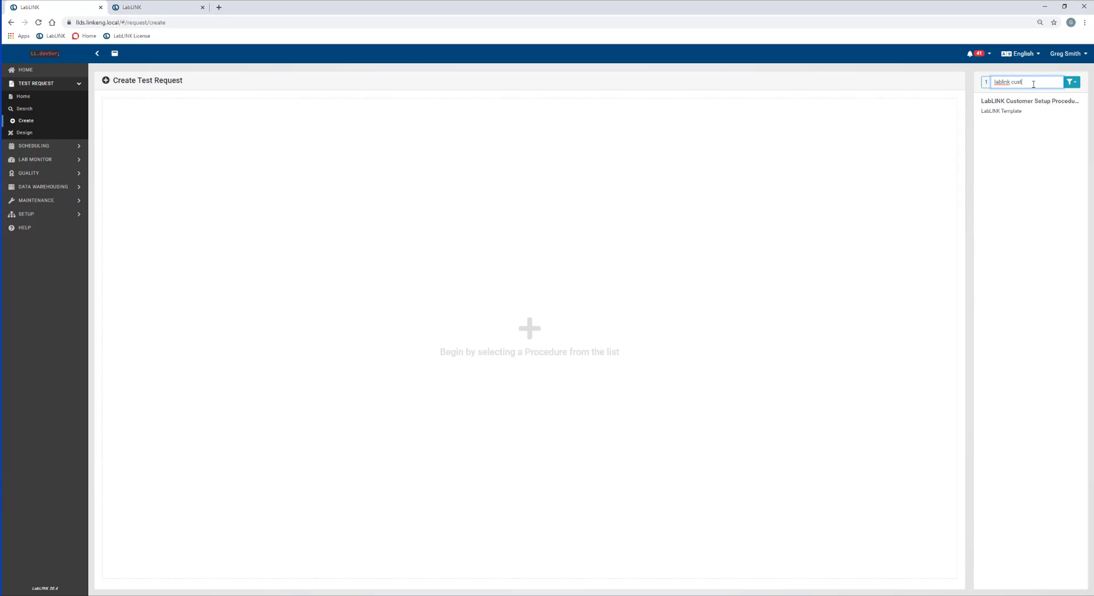
click(1014, 108)
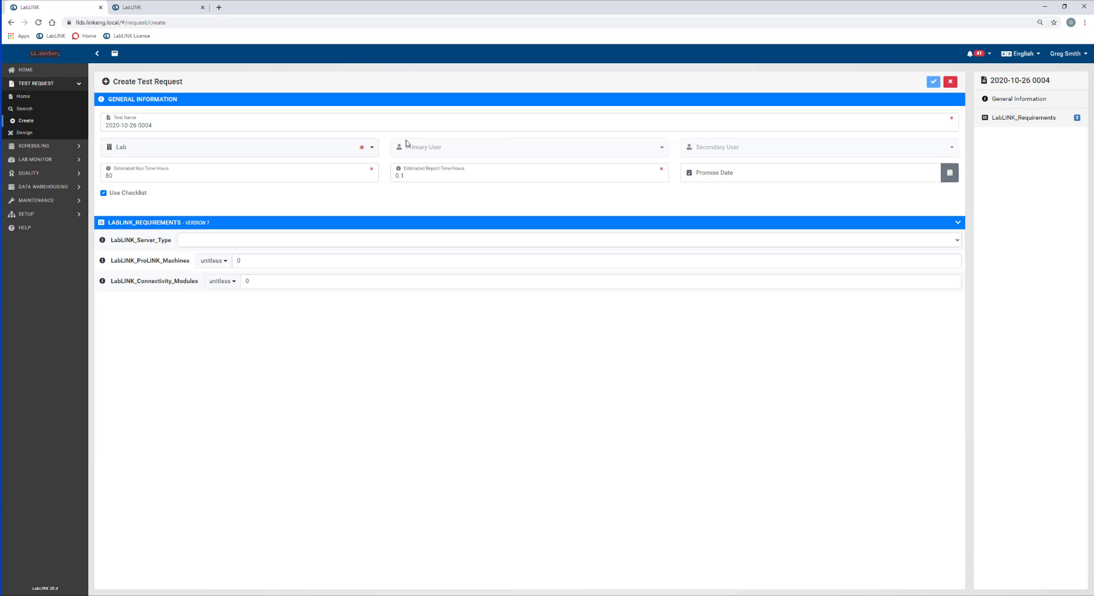
Name the test request LabLINK Demo Tasks and assign it to the LabLINK Customers lab
triple_click(144, 125)
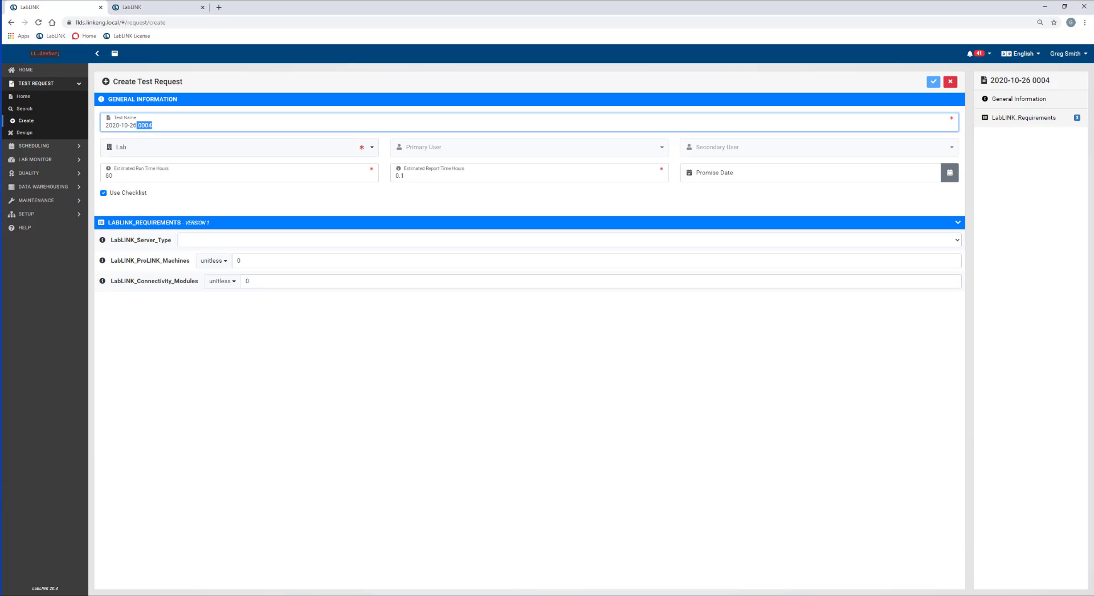
text(LabLINK Demo Tasks)
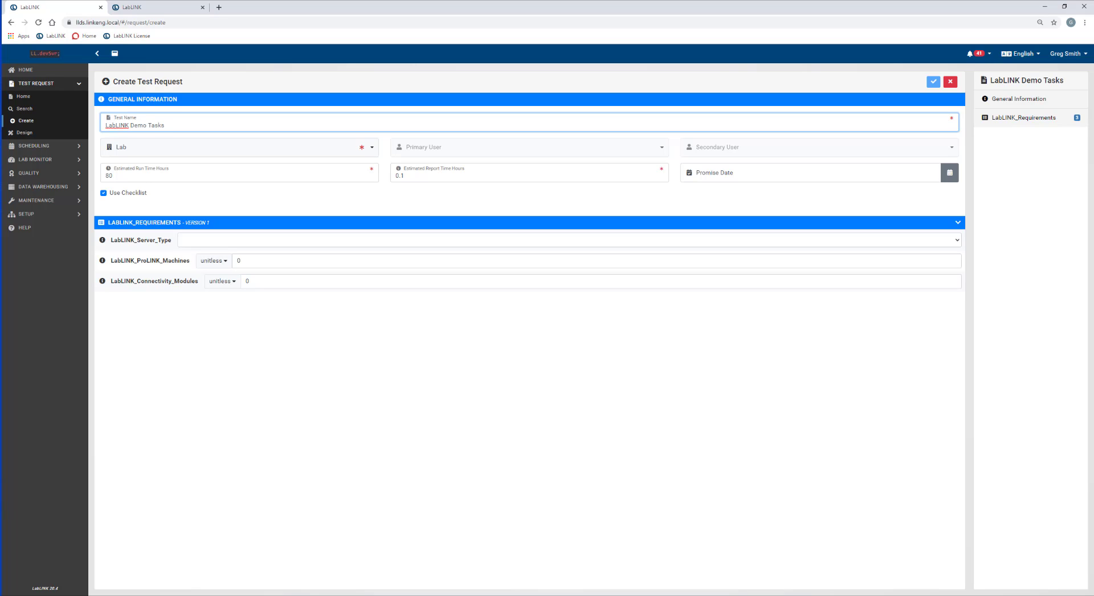
click(25, 163)
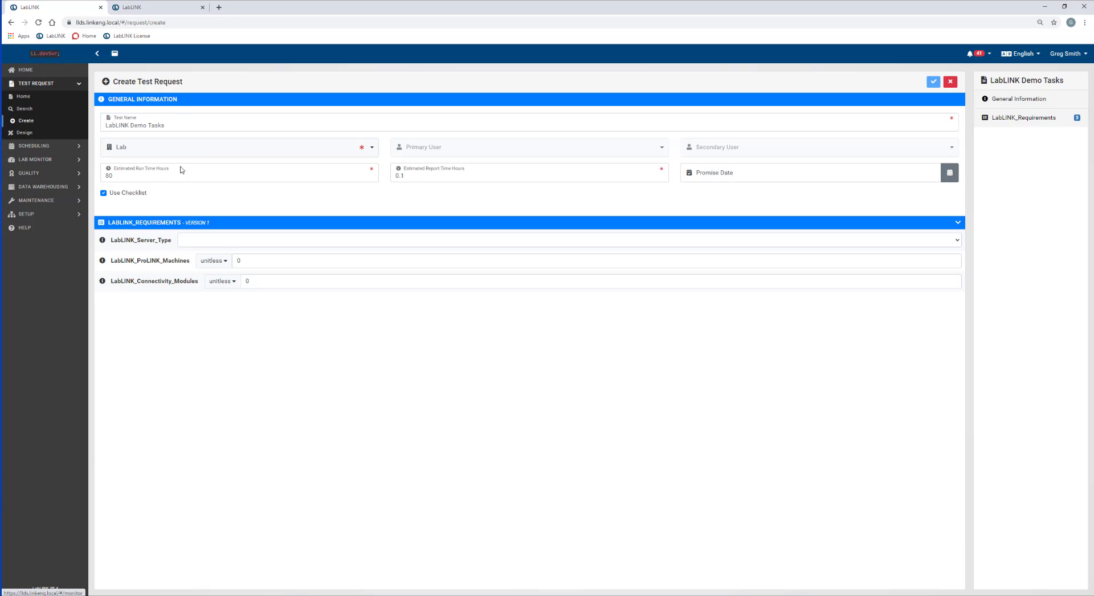
click(239, 158)
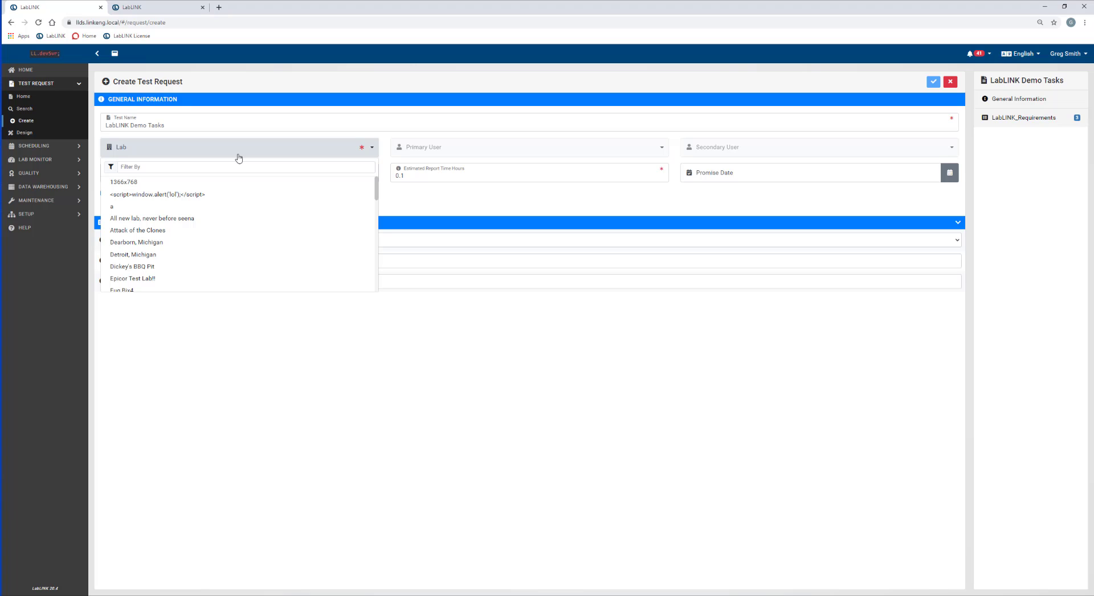
click(208, 168)
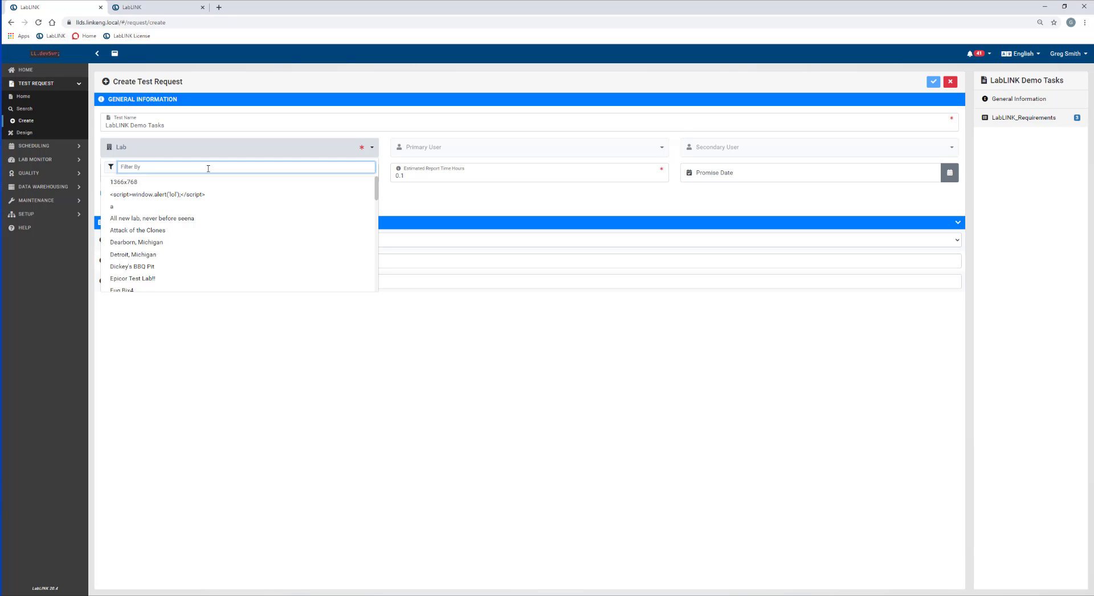
text(lablink)
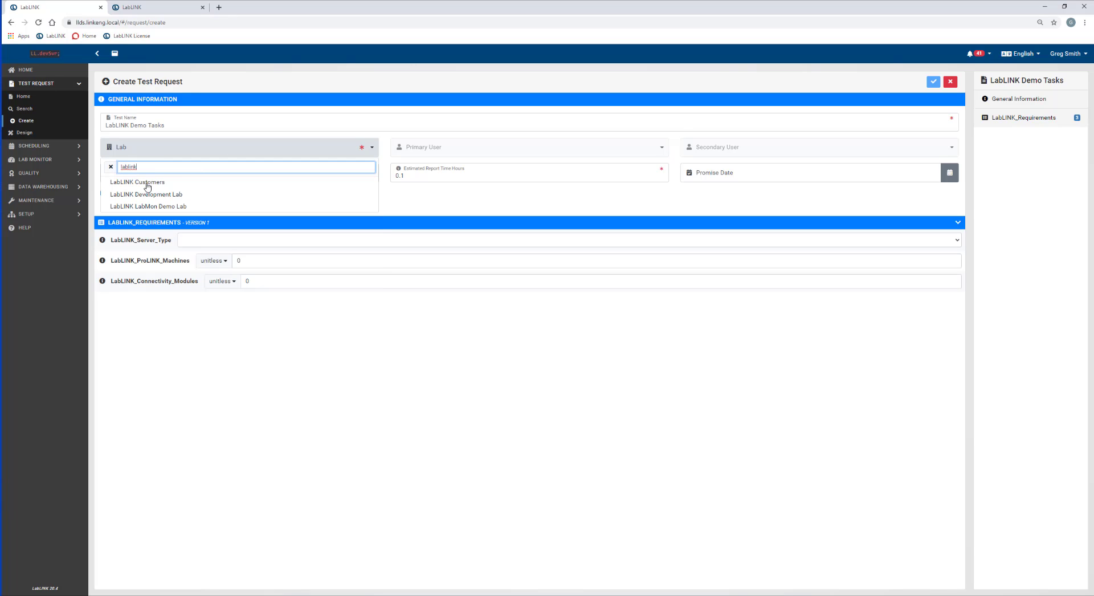
click(145, 186)
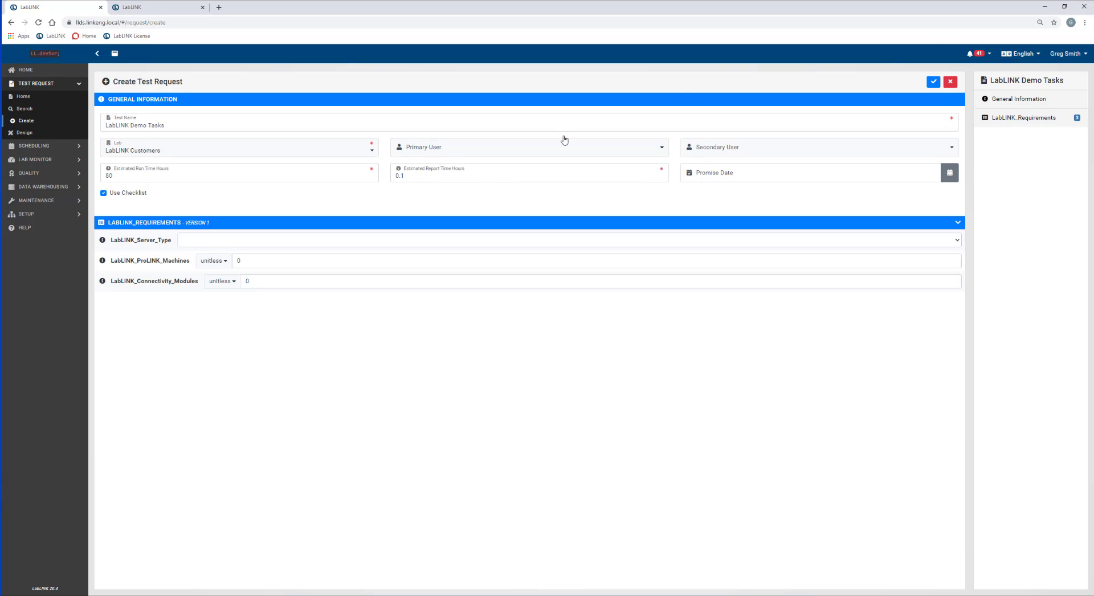
Set the promise date to 10/30/2020 and create the test request
click(765, 172)
click(772, 260)
click(933, 83)
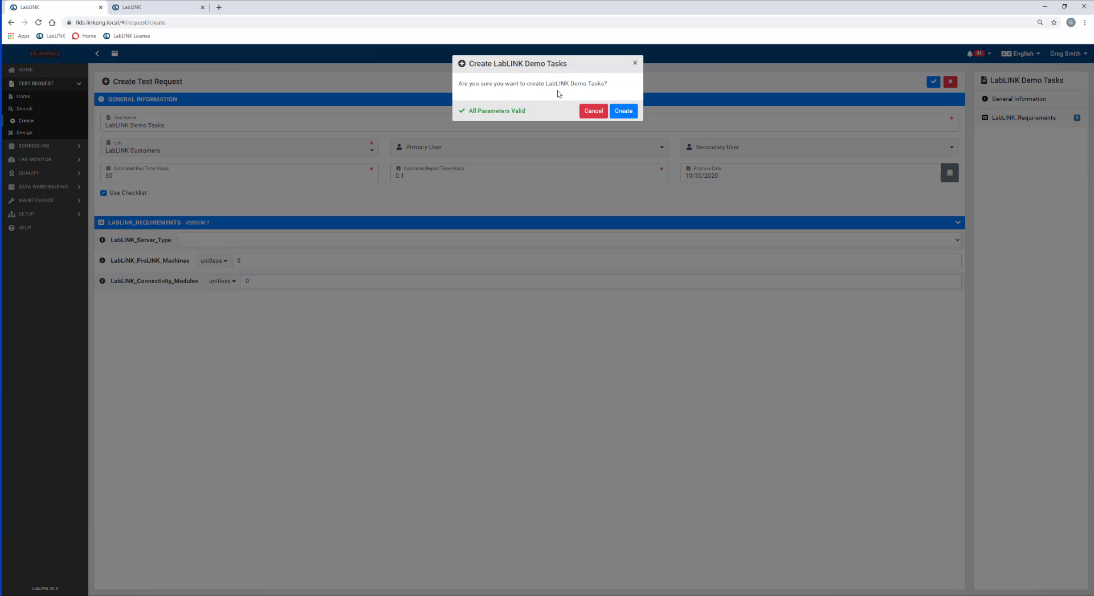
click(623, 112)
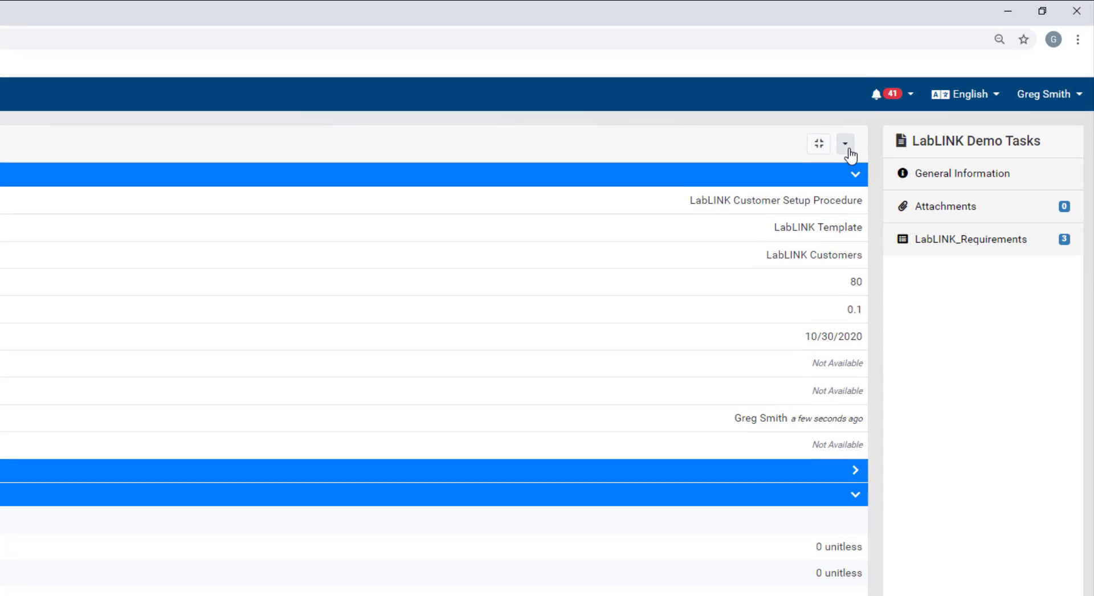
Update the LabLINK Demo Tasks request state to Reviewed without a comment and save it
click(953, 83)
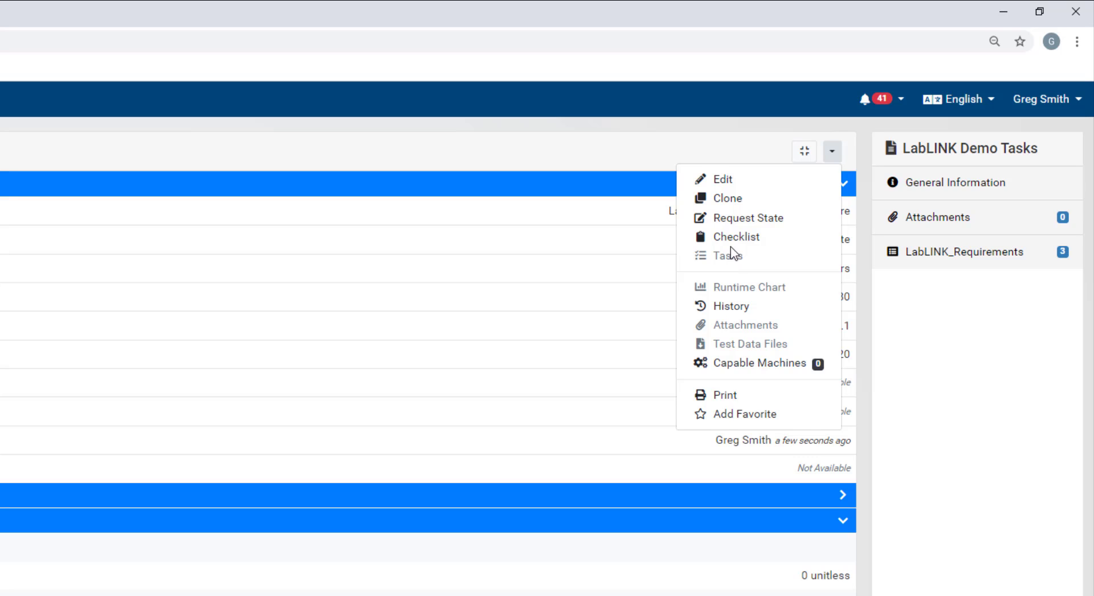
click(726, 218)
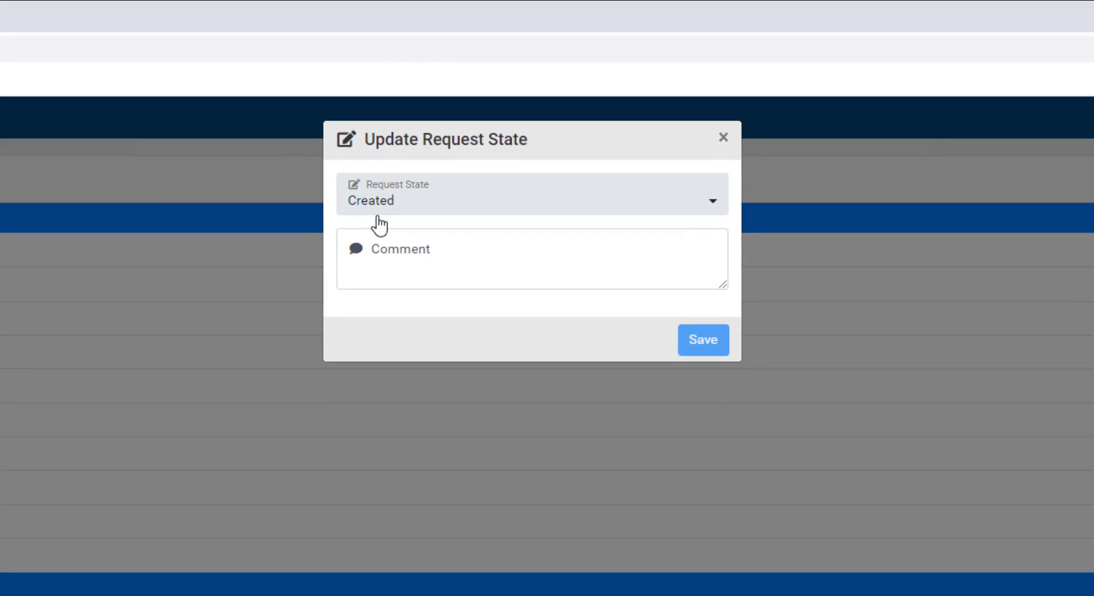
click(713, 216)
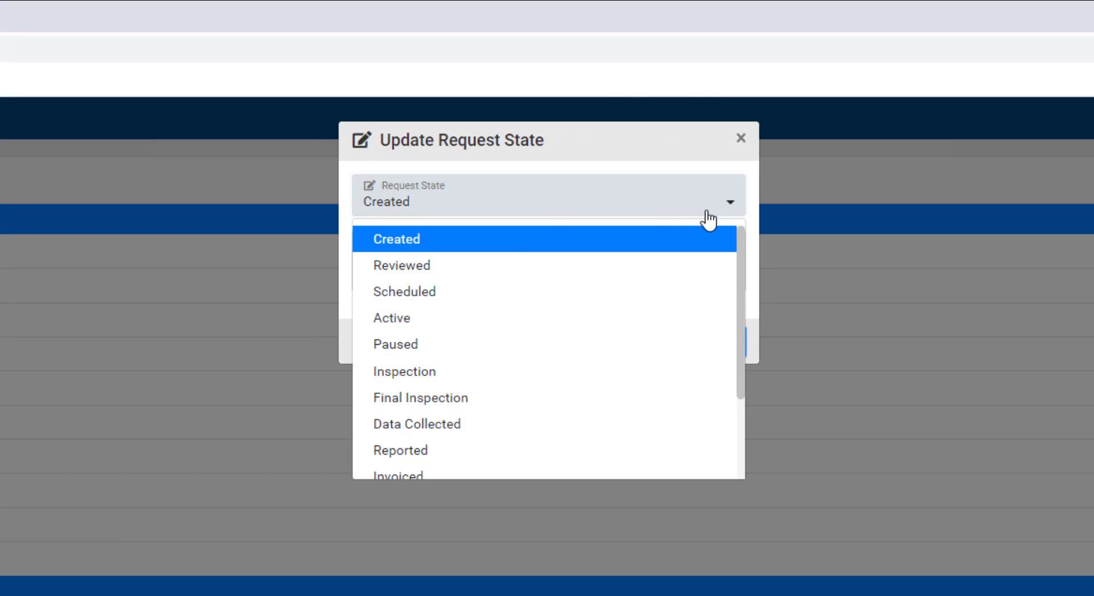
click(435, 268)
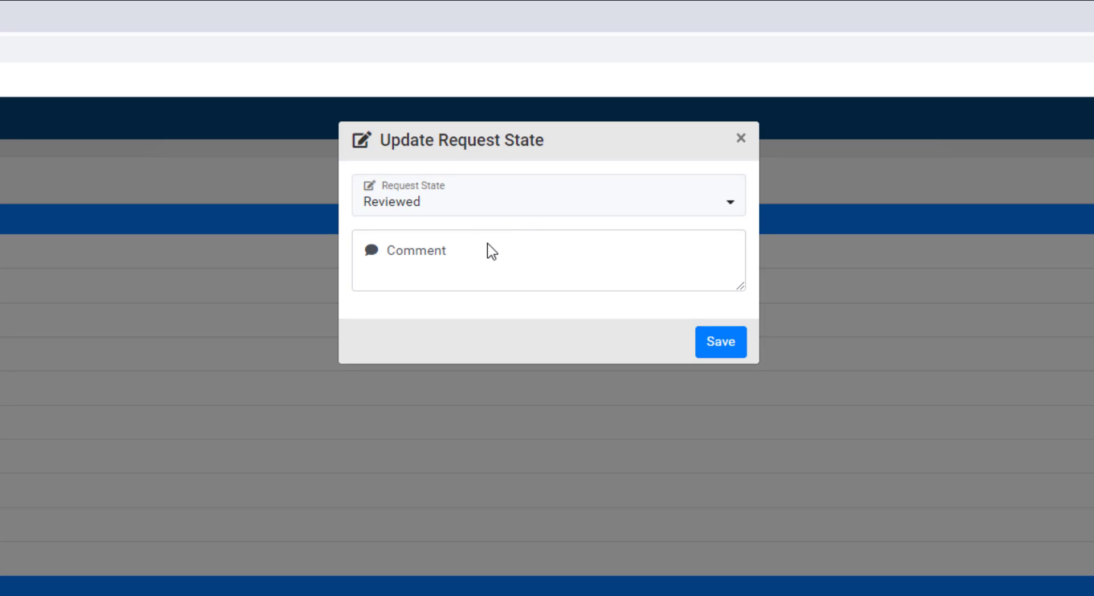
click(719, 343)
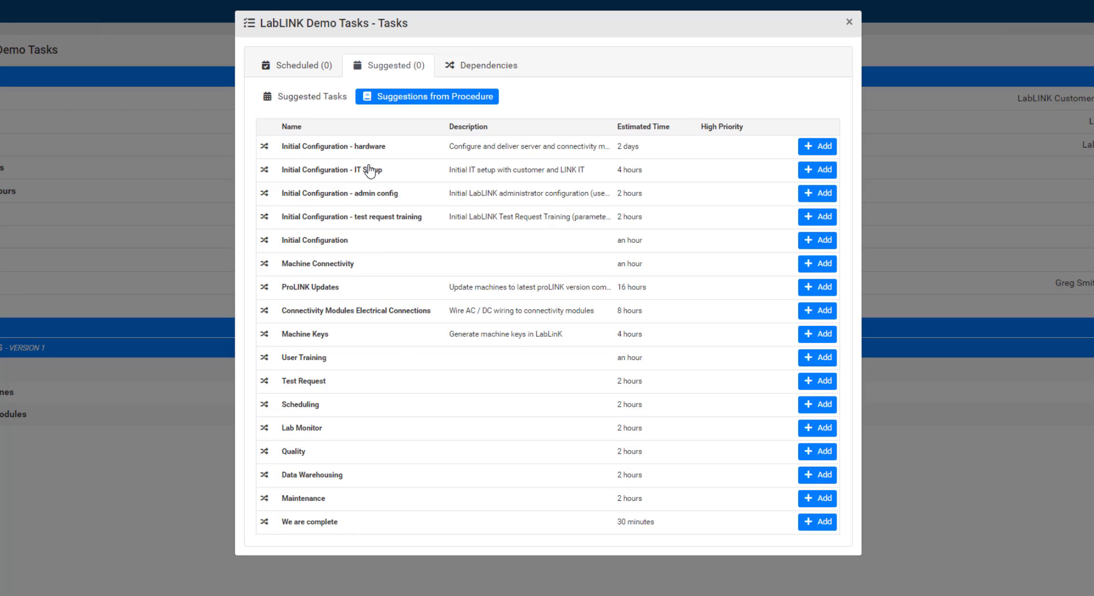
Add Initial Configuration - hardware from the procedure's suggestions and keep its general information as filled in
click(303, 104)
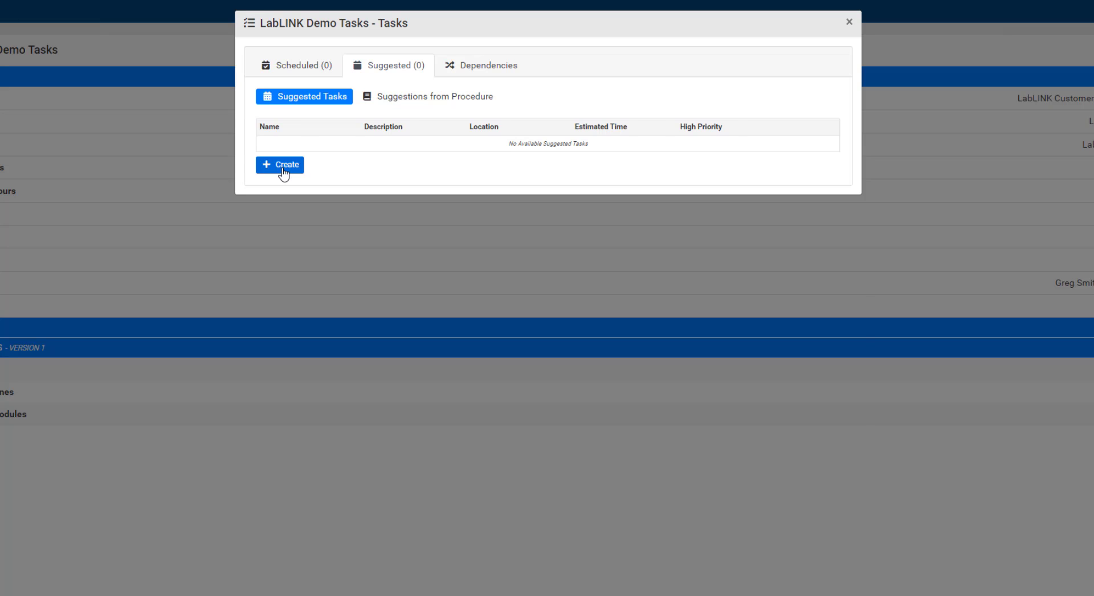
click(367, 98)
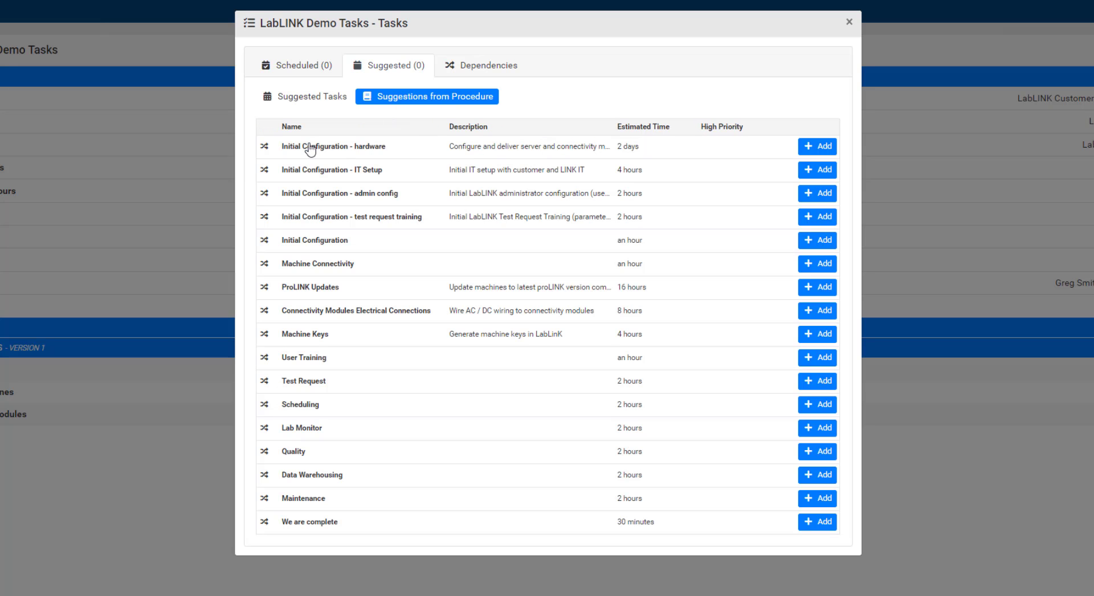
click(813, 145)
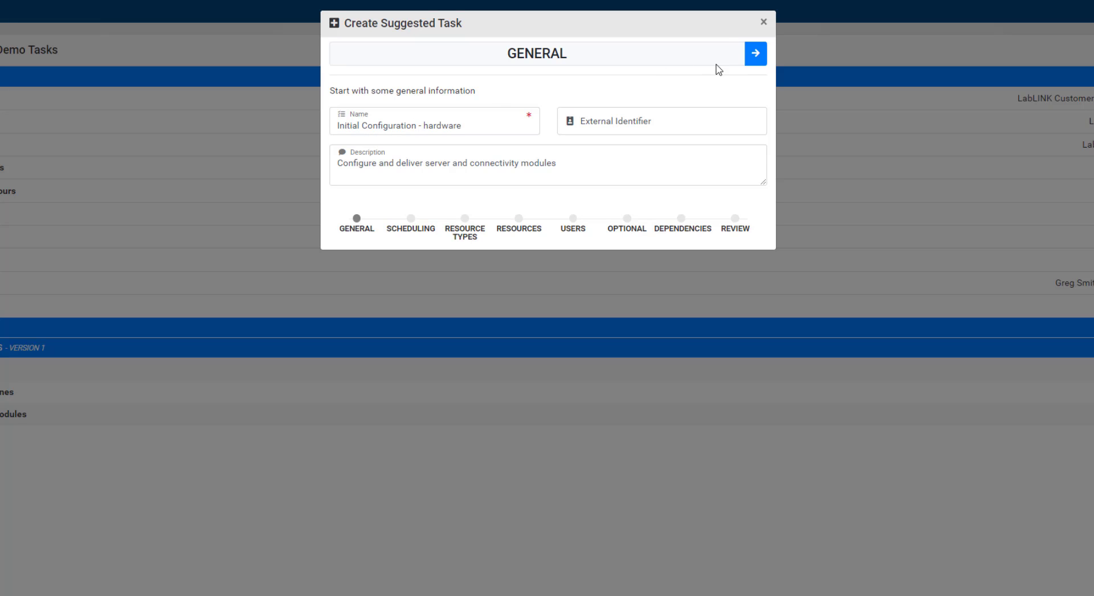
click(755, 55)
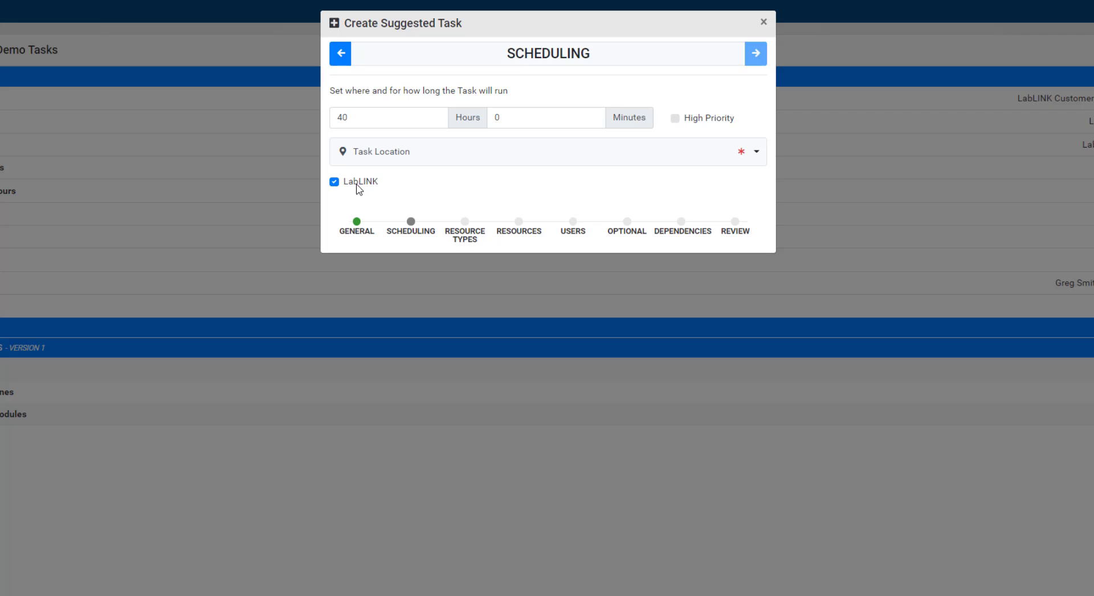
Set the task location to LabLINK Demo Machine, keeping the 40-hour duration, and accept the scheduling settings
click(421, 163)
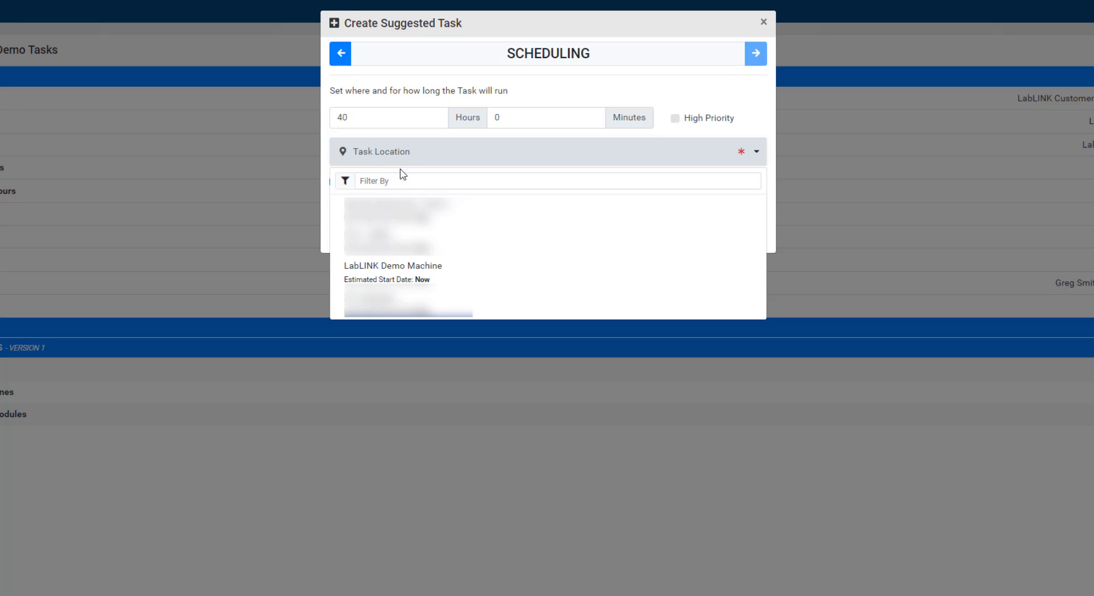
mouse_move(403, 279)
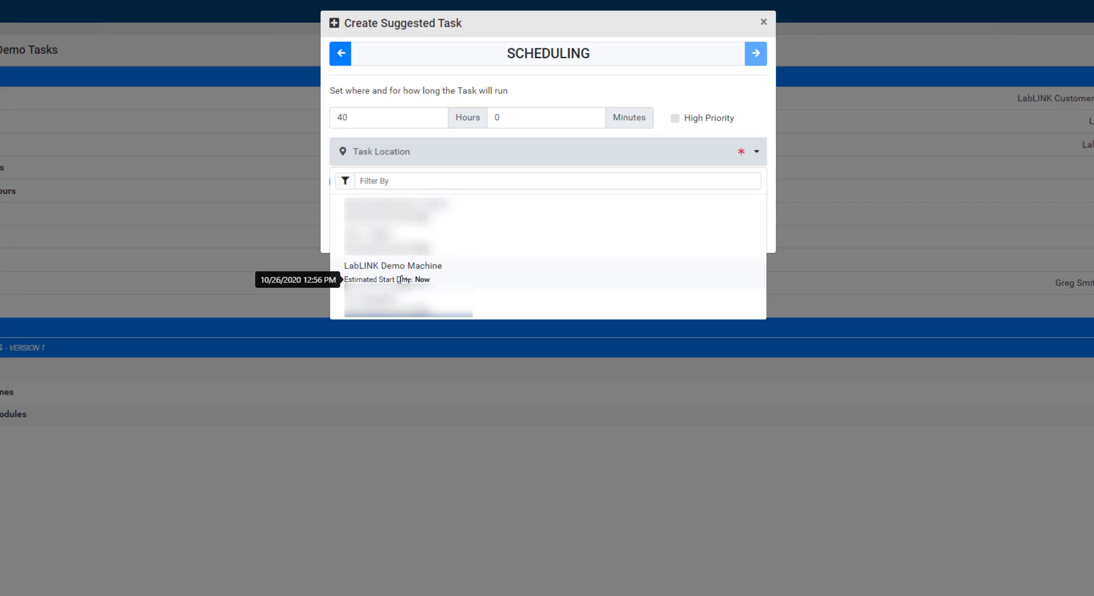
click(403, 279)
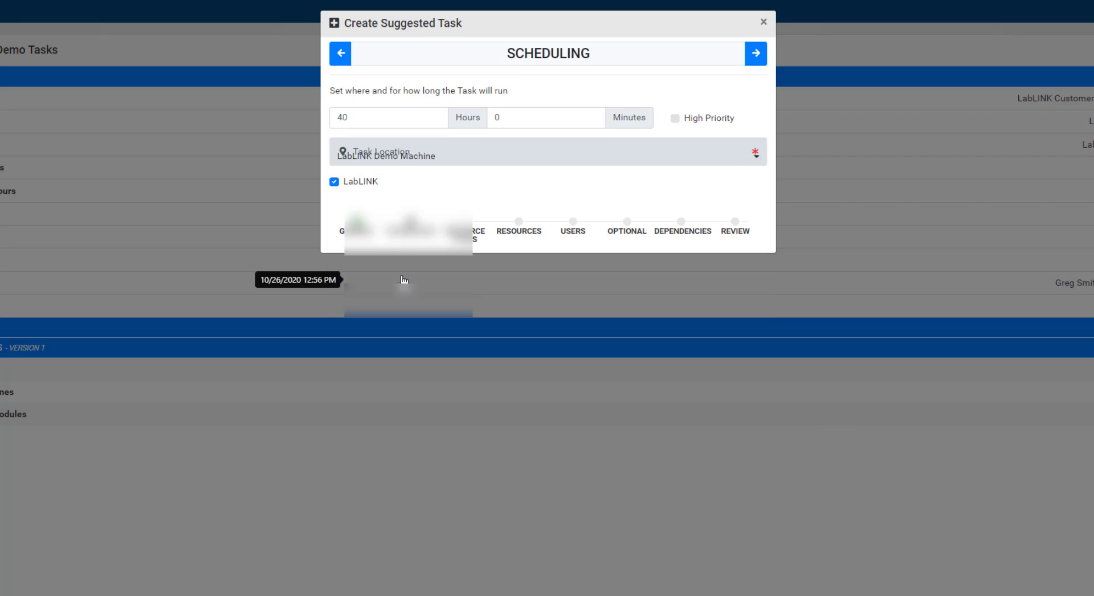
click(756, 59)
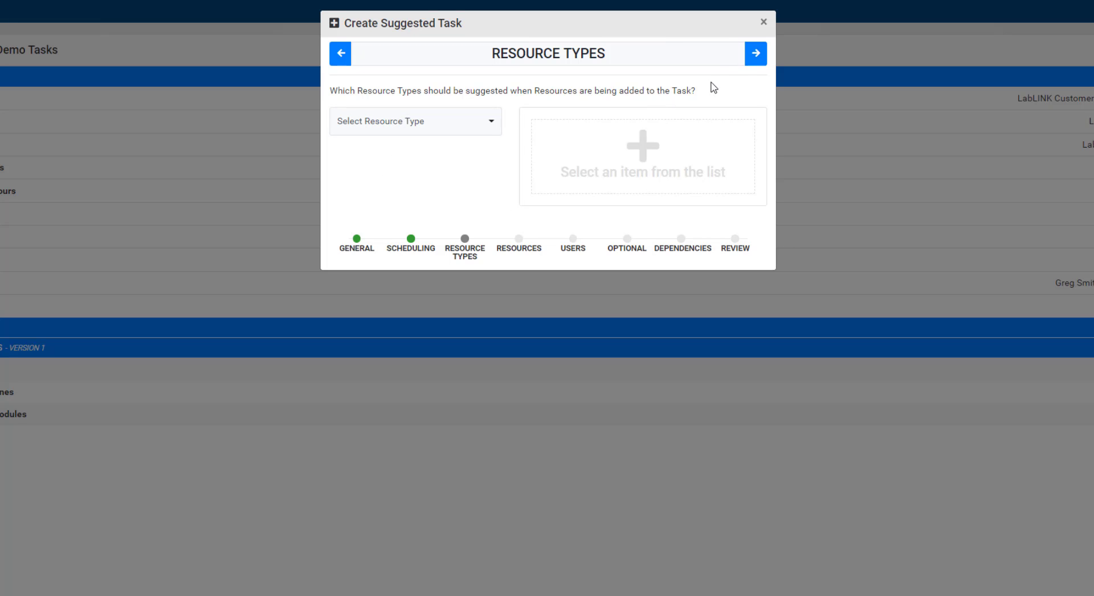
Leave the suggested task's resource types, resources, users and optional note empty and proceed to its dependencies
click(754, 61)
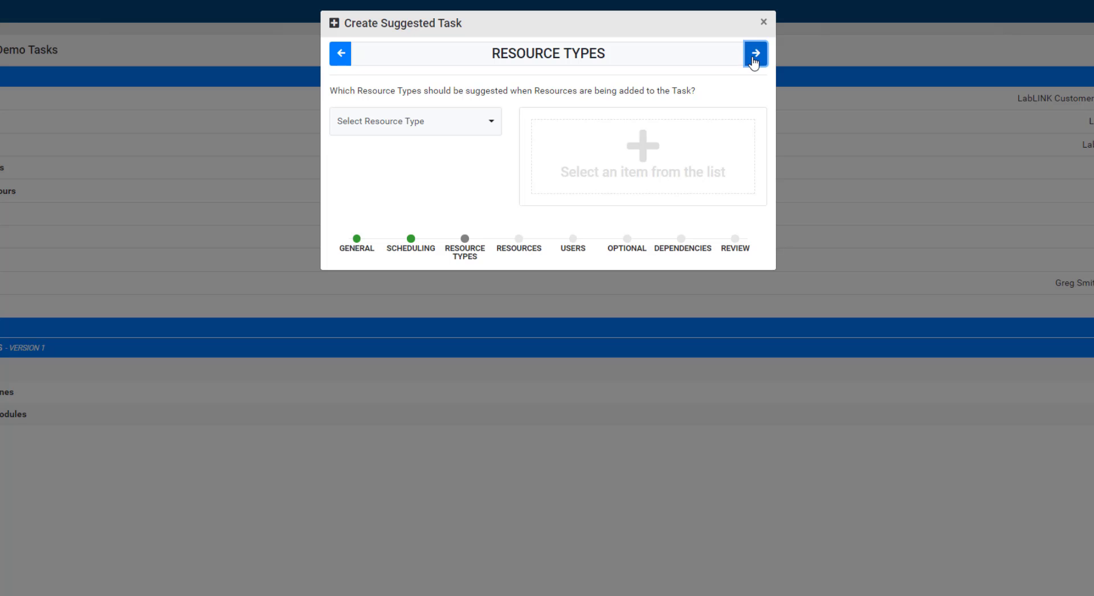
click(754, 60)
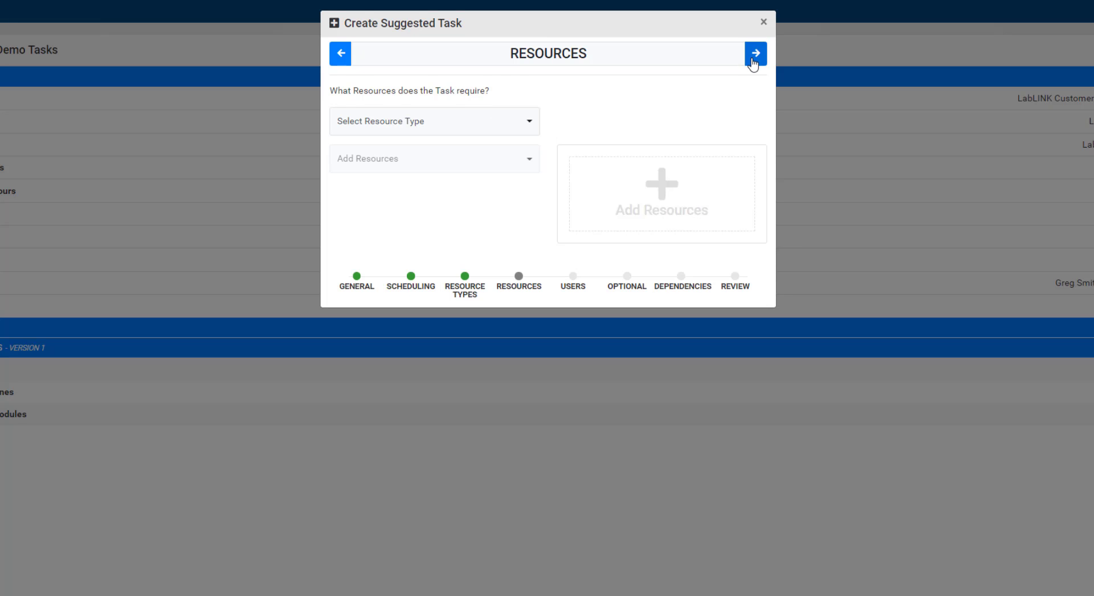
click(753, 62)
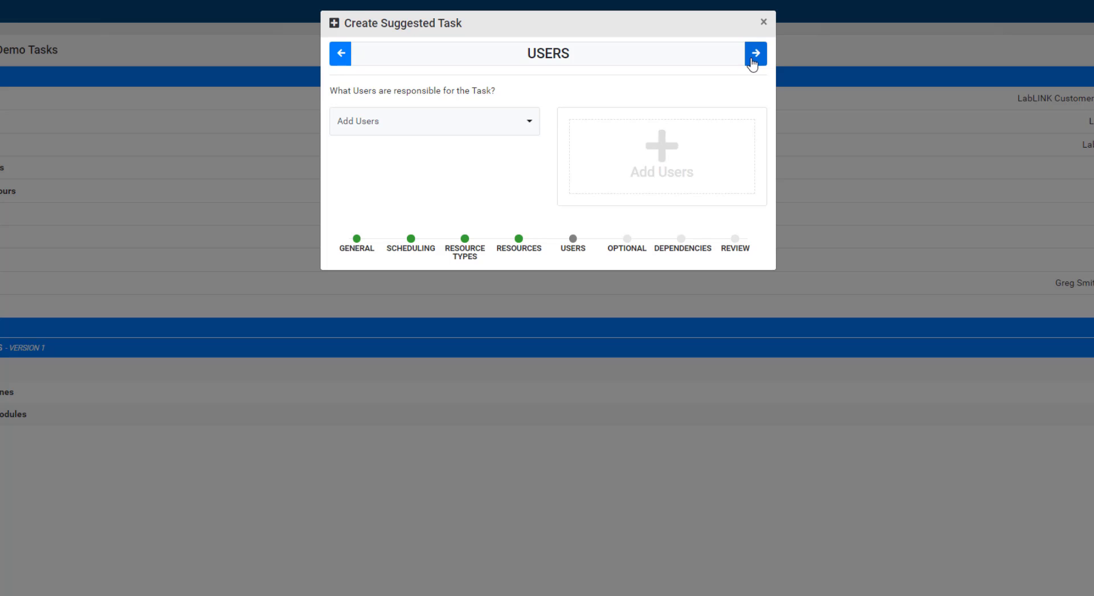
click(753, 64)
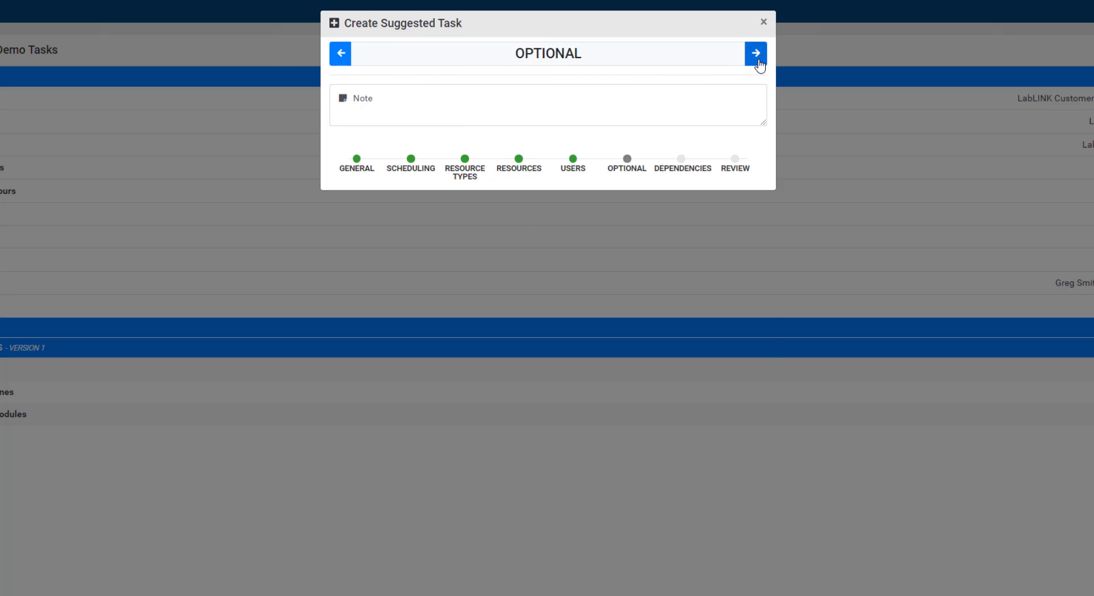
click(756, 56)
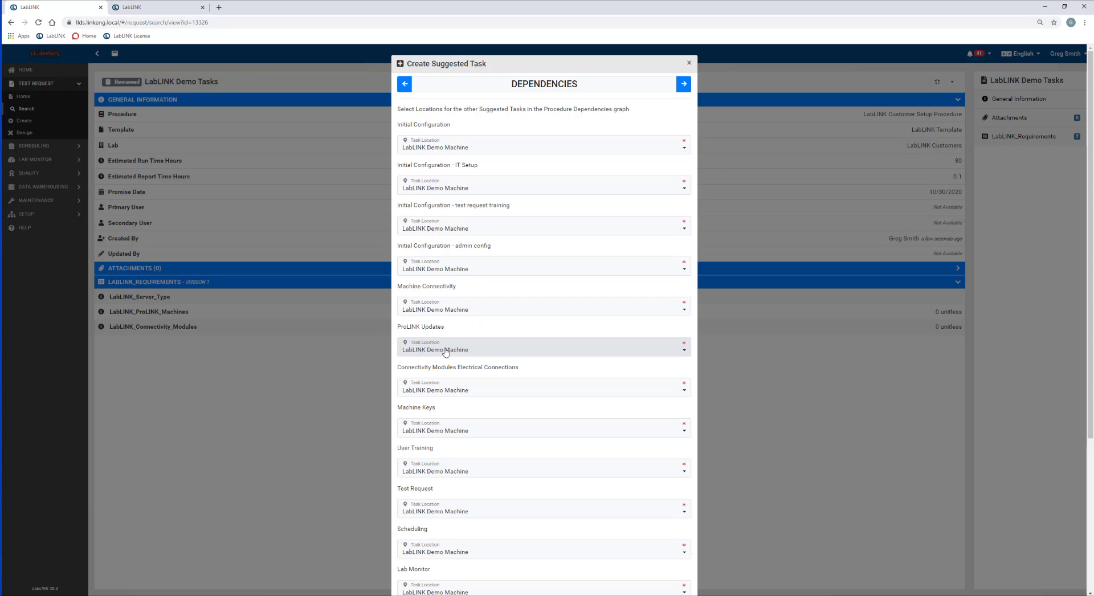
Keep LabLINK Demo Machine as the location for all dependent tasks, save the suggested tasks and close the request's task list
scroll(488, 355, down, 4)
scroll(491, 353, up, 4)
click(683, 84)
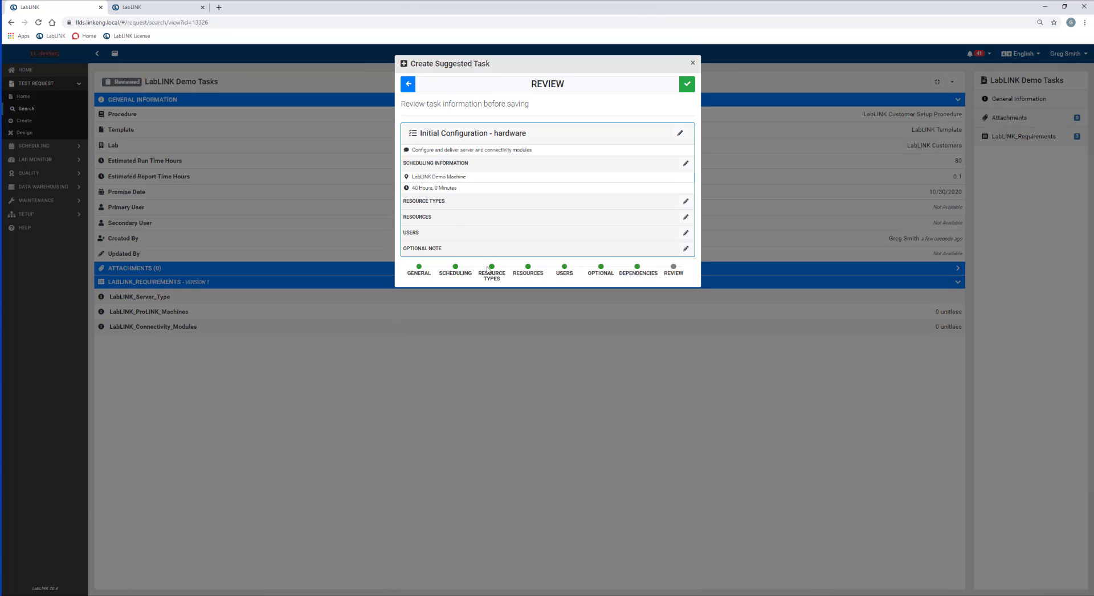
click(687, 84)
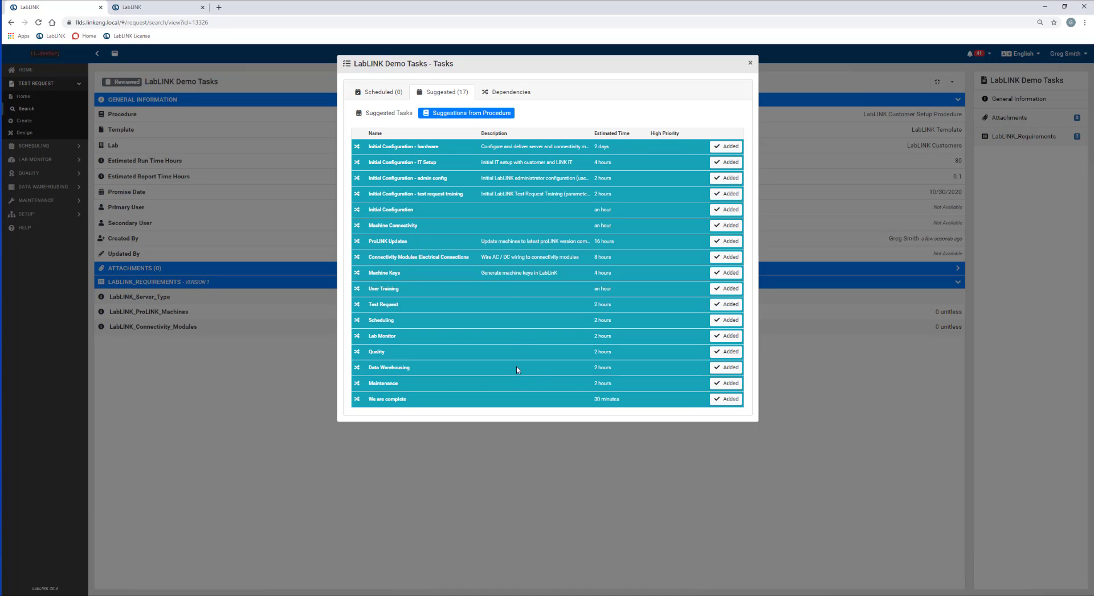
click(750, 64)
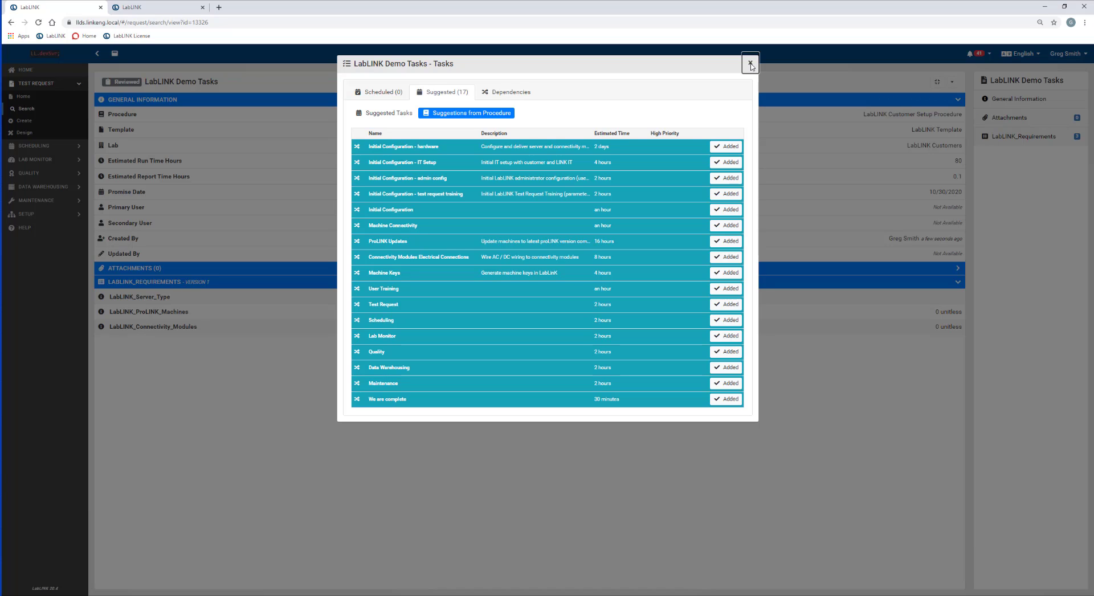